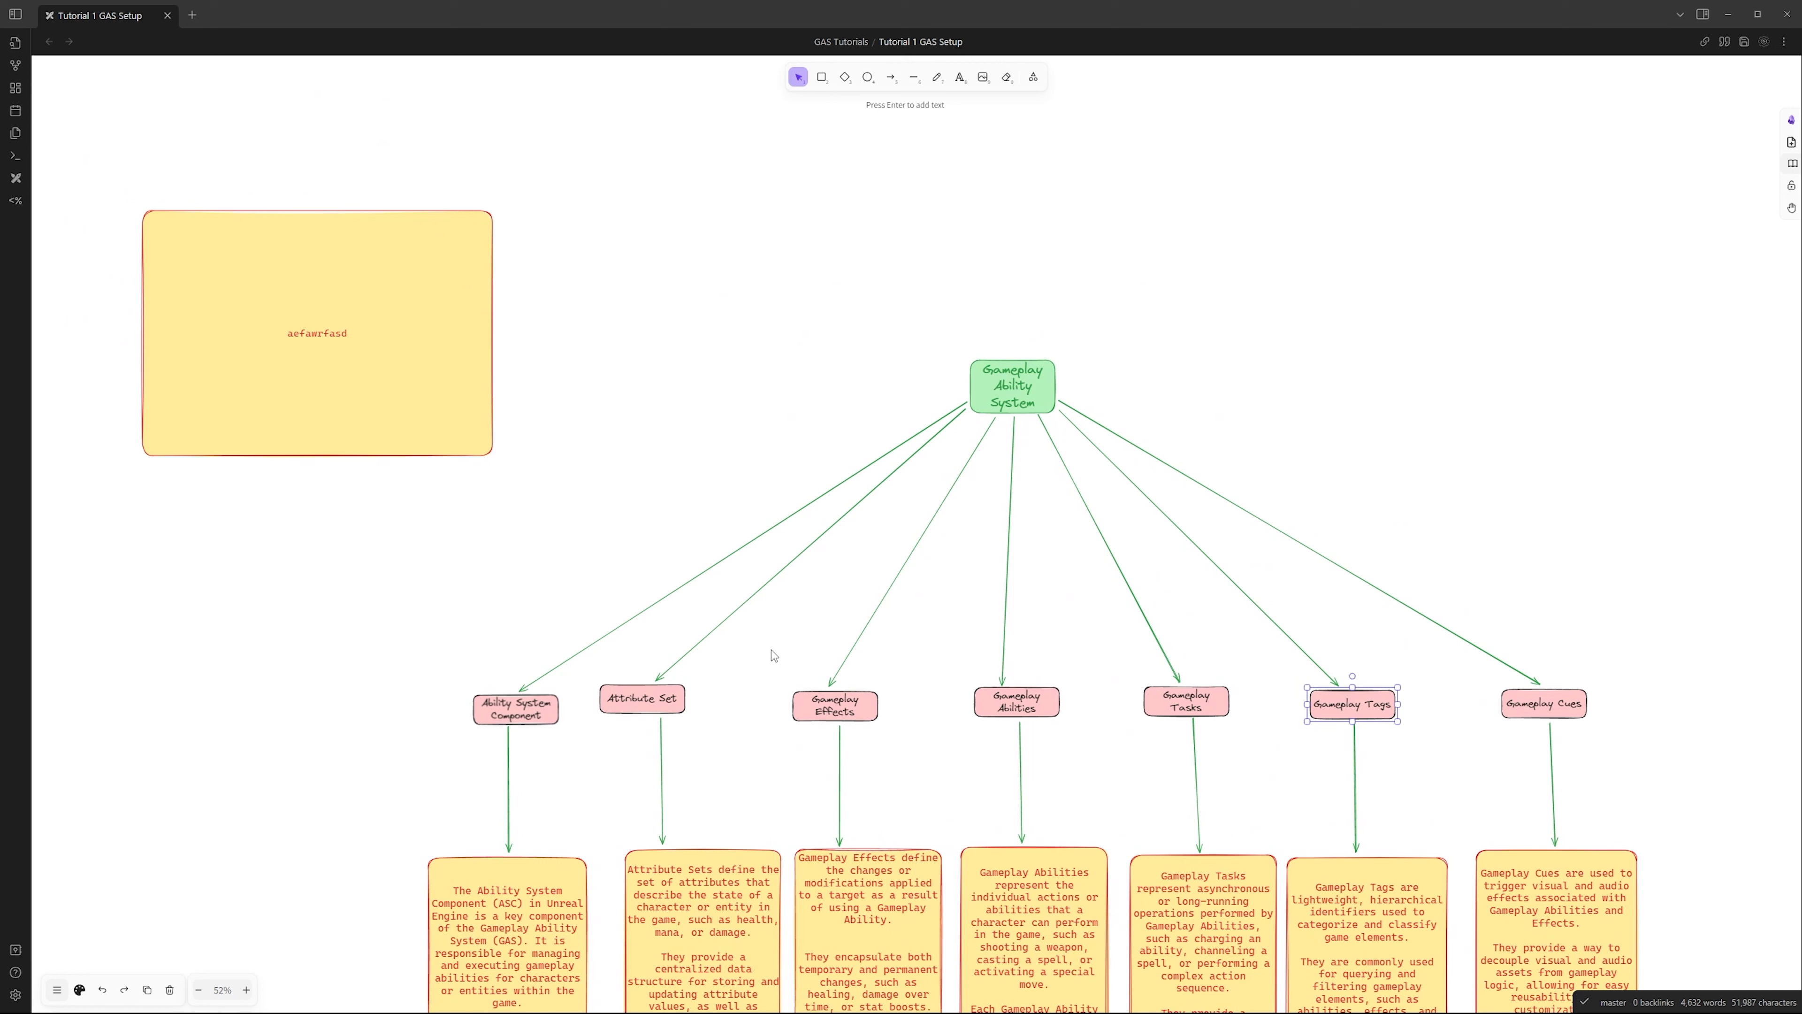
- Draw a large rectangle above and to the right of the Gameplay Ability System node and label it "fire"
left_click_drag(774, 654, 922, 777)
left_click_drag(919, 237, 649, 397)
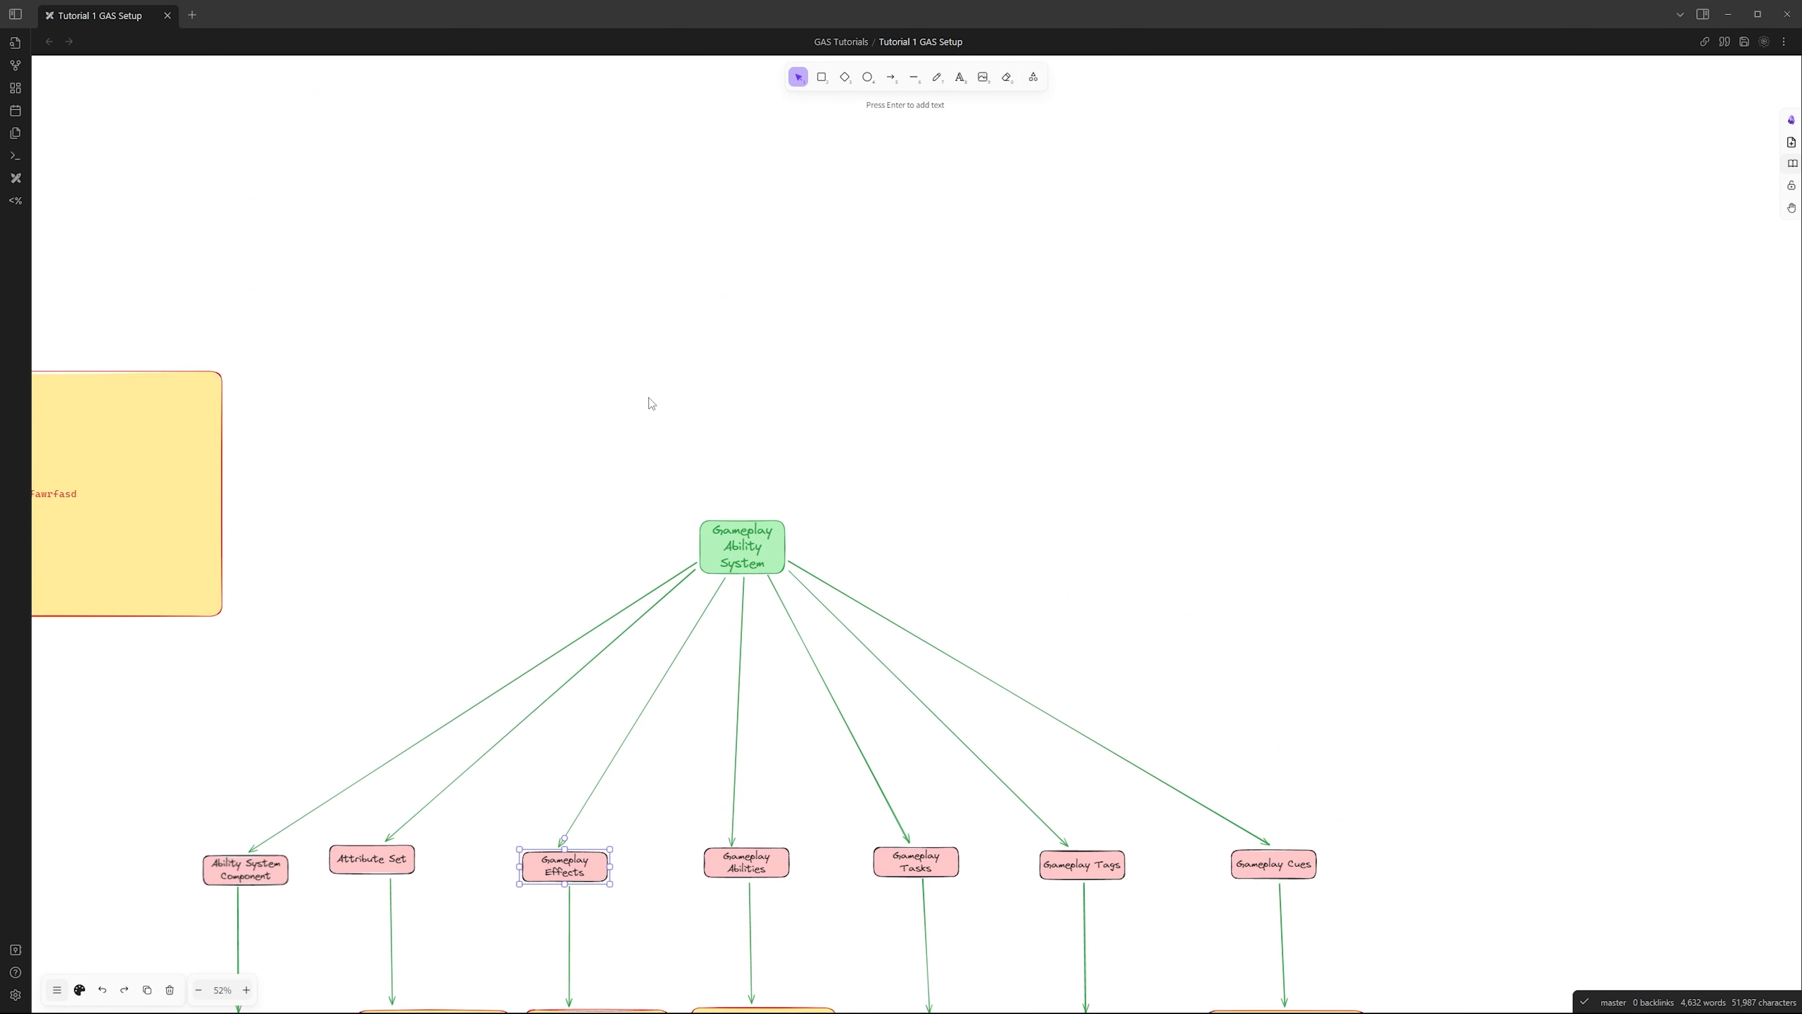
key("r")
left_click_drag(1067, 328, 1387, 539)
double_click(1229, 436)
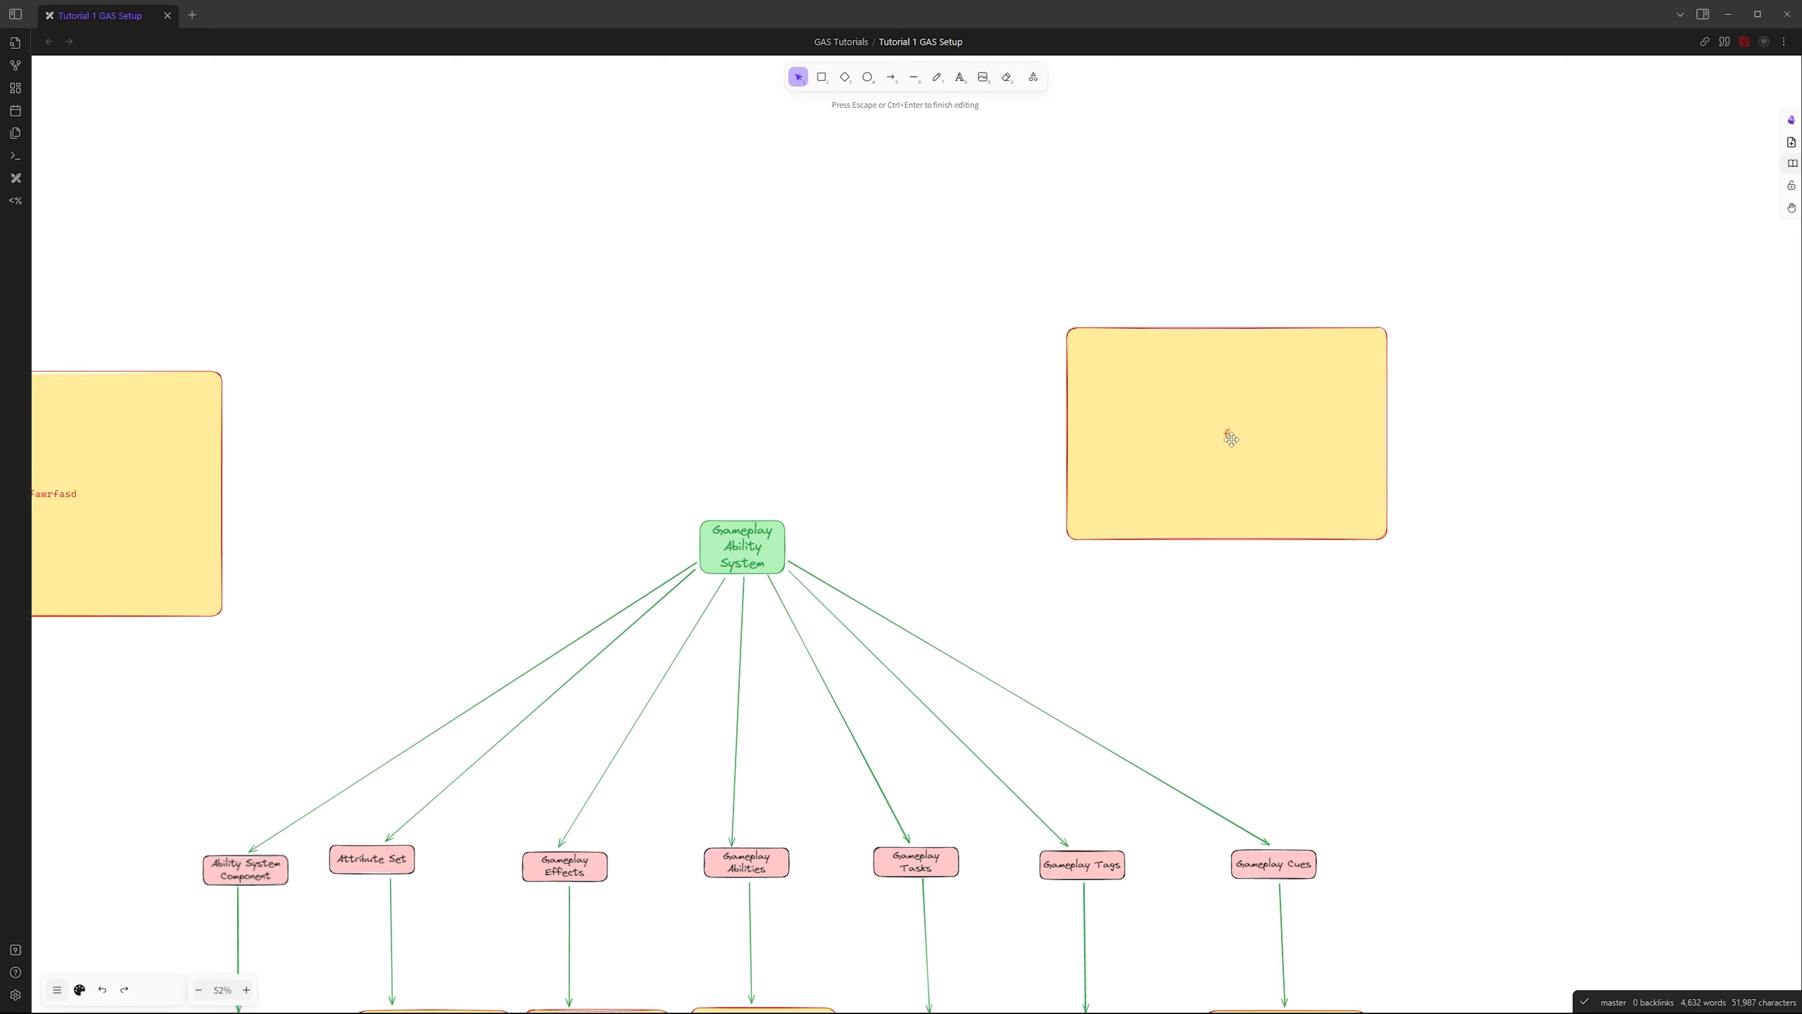
type("fire")
key("Escape")
- Draw a small unlabelled square inside the "fire" rectangle, between its label and its right edge
key("r")
left_click_drag(1275, 362, 1315, 413)
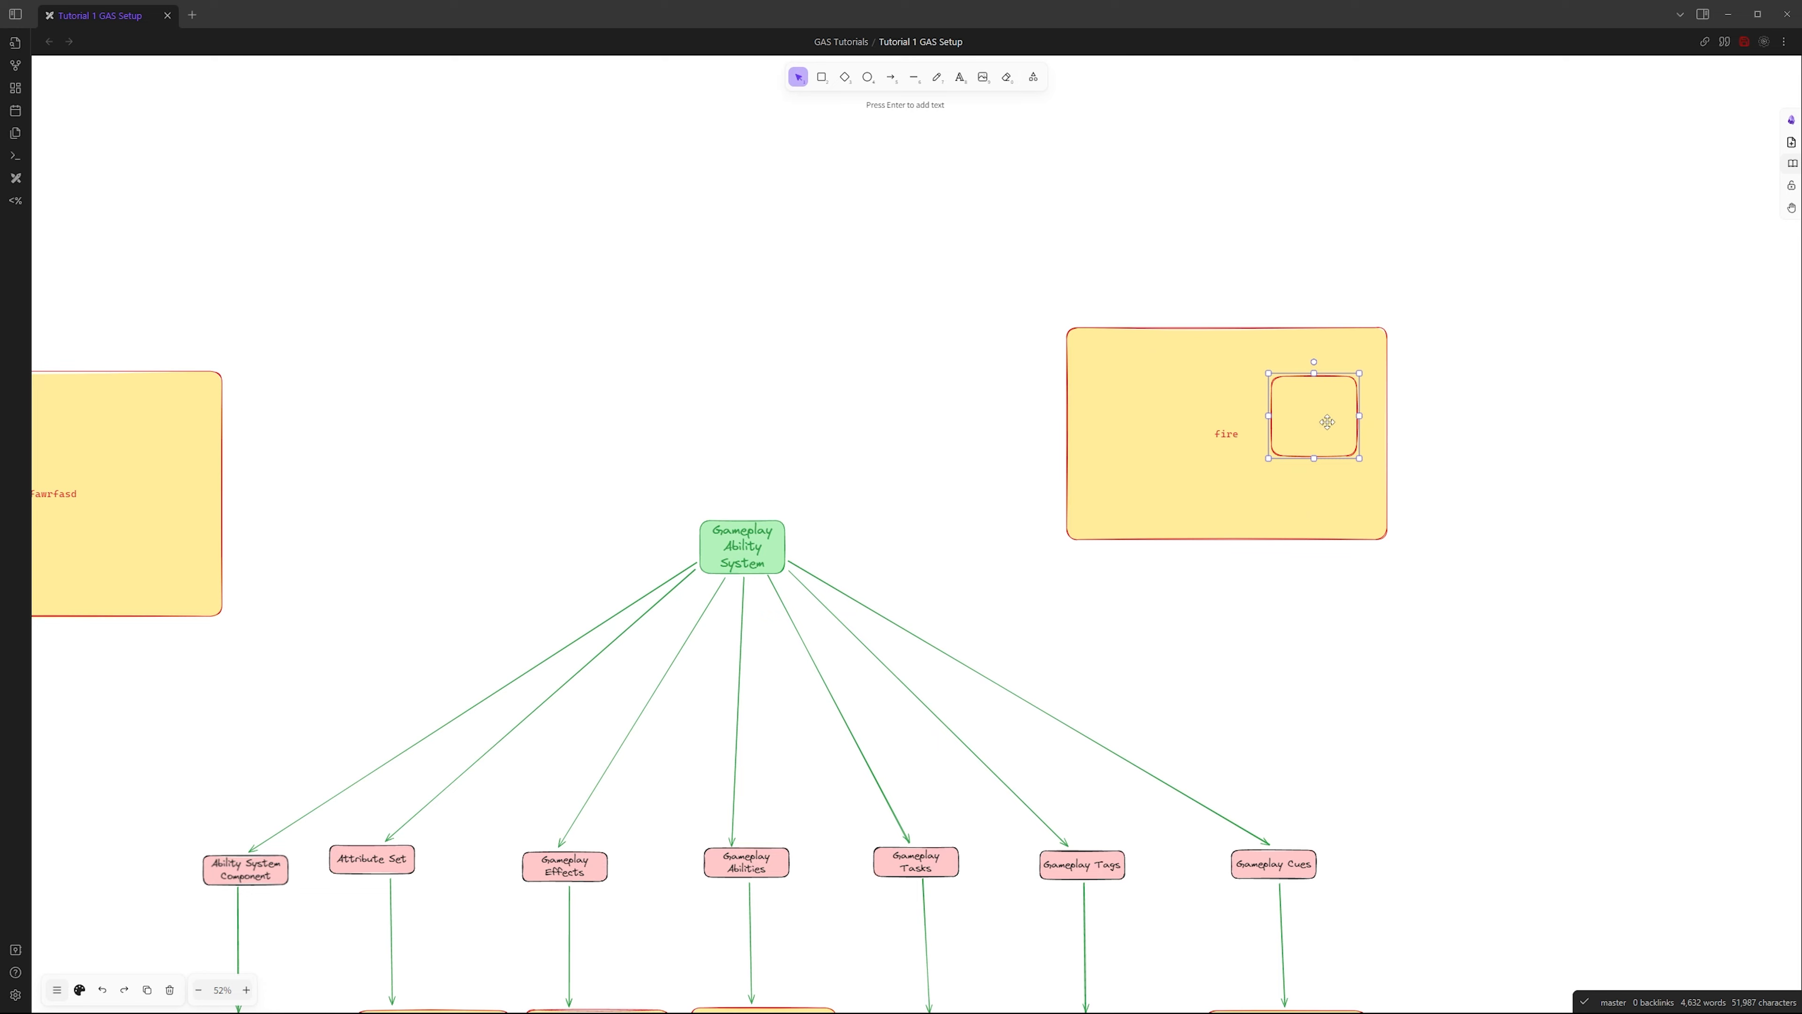
left_click(1122, 387)
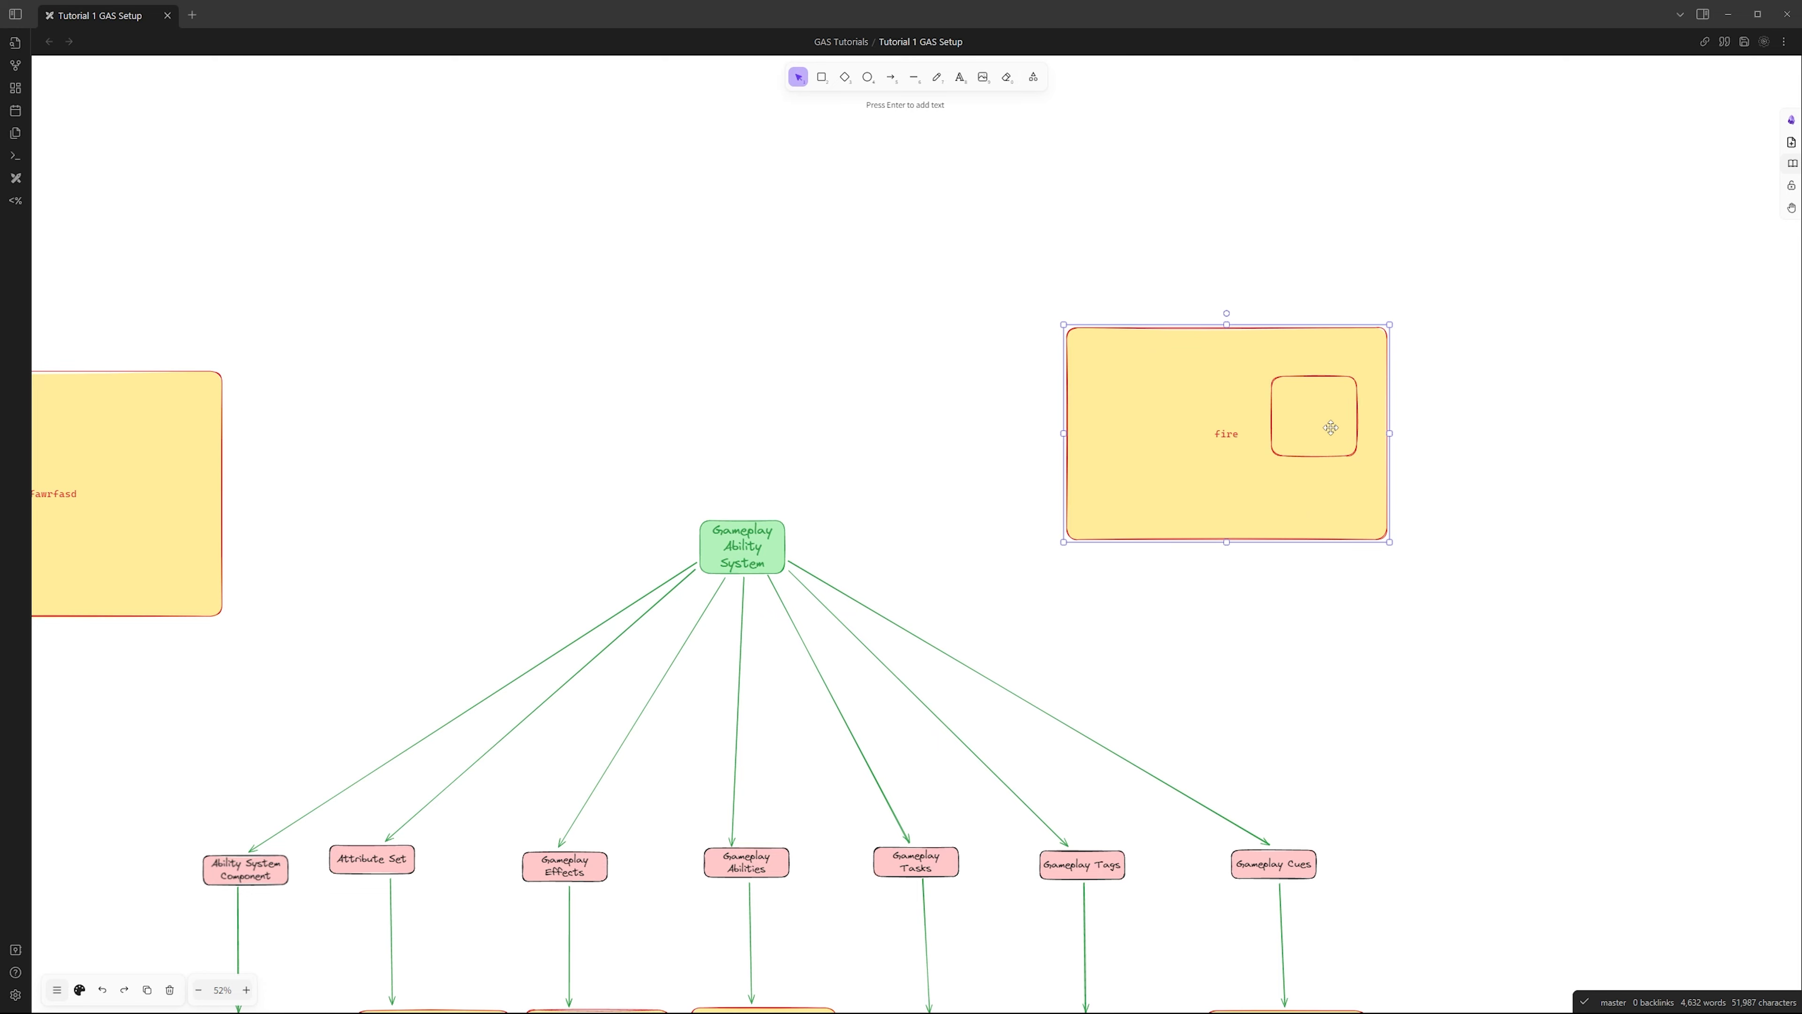
double_click(1234, 434)
left_click(1302, 579)
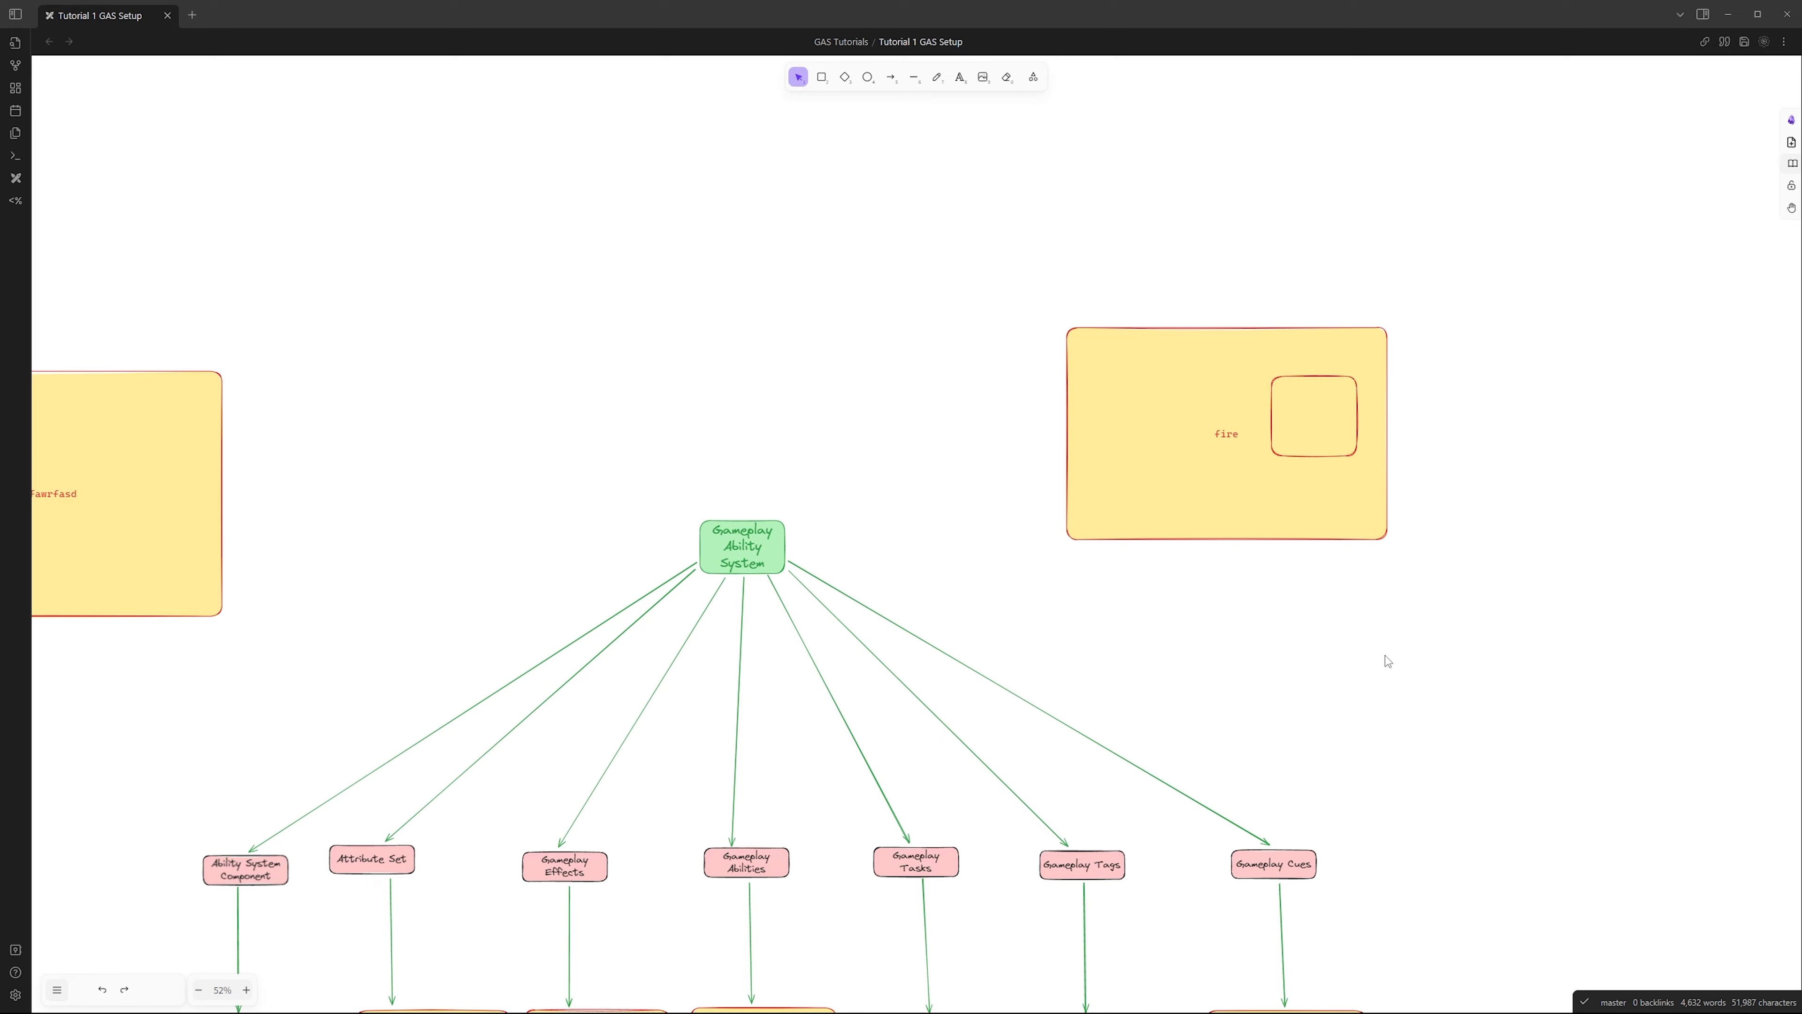
left_click_drag(1341, 642, 1284, 572)
mouse_move(1242, 339)
left_mouse_down()
mouse_move(1251, 352)
mouse_move(1254, 334)
left_mouse_up()
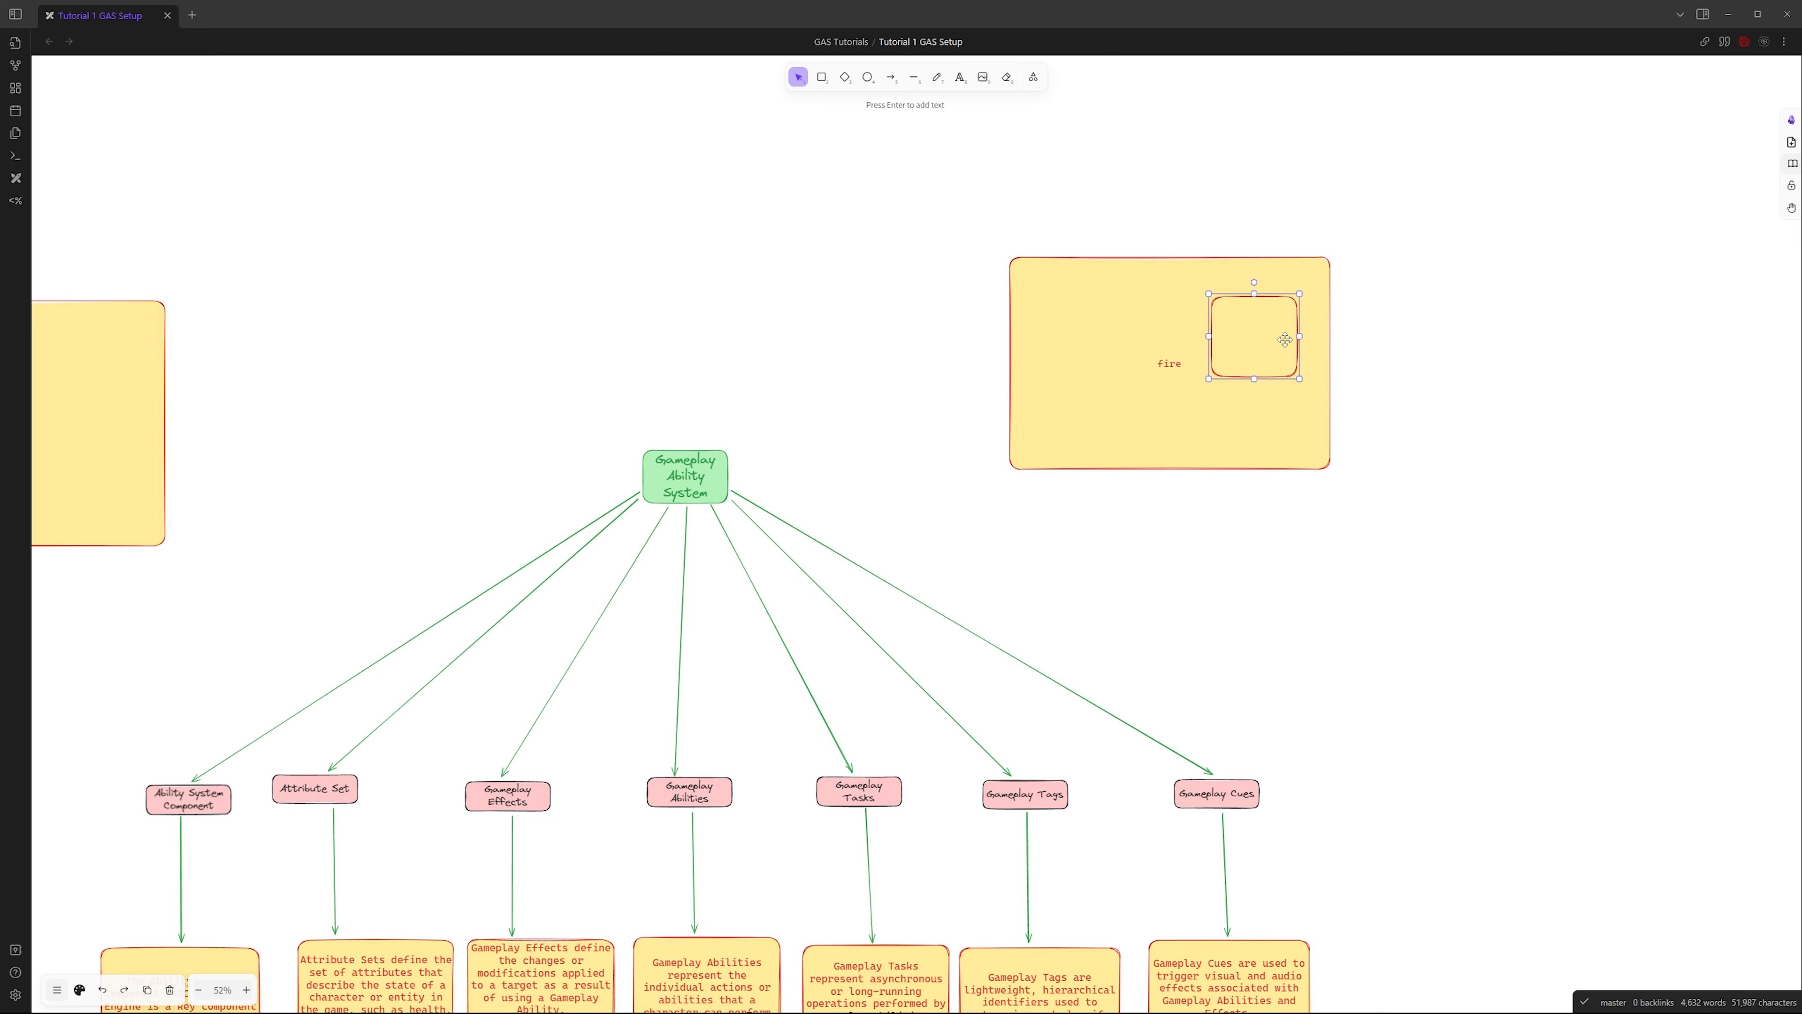
scroll(1351, 350, "down", 3)
scroll(1351, 374, "up", 4)
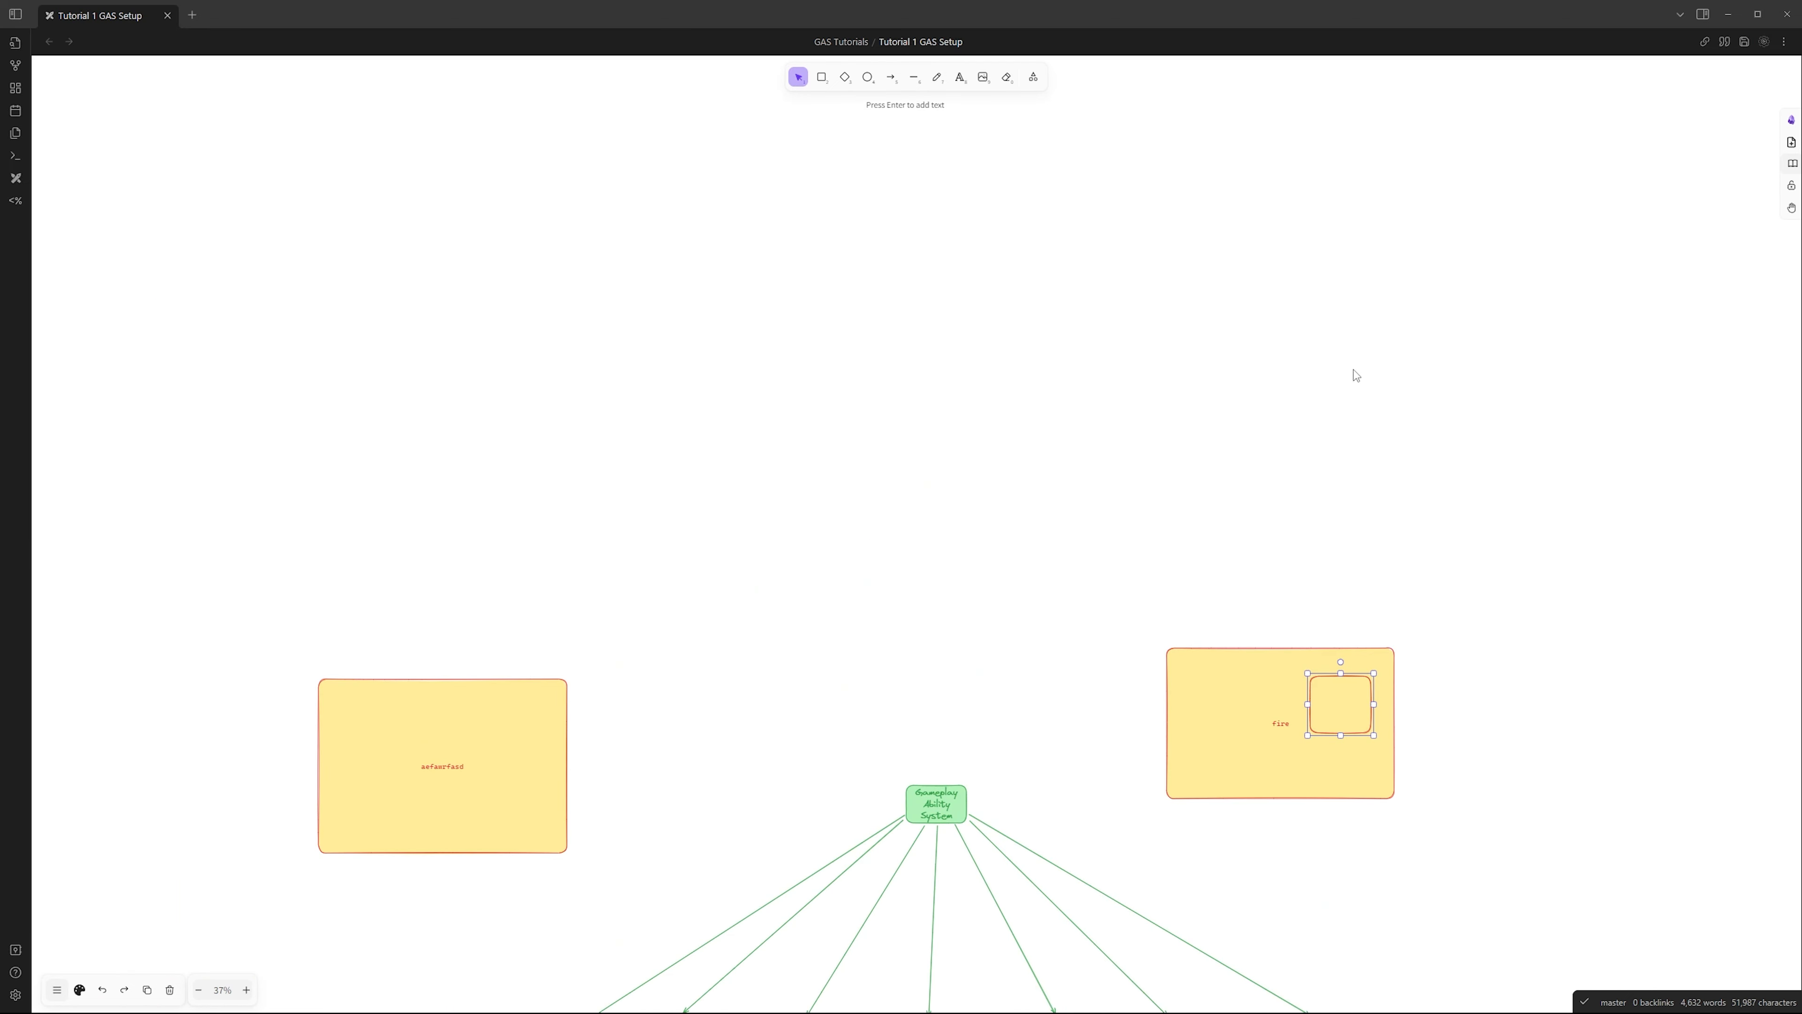
scroll(1354, 402, "down", 4)
scroll(1353, 401, "up", 5)
left_click_drag(1355, 395, 1334, 312)
scroll(1307, 371, "down", 2)
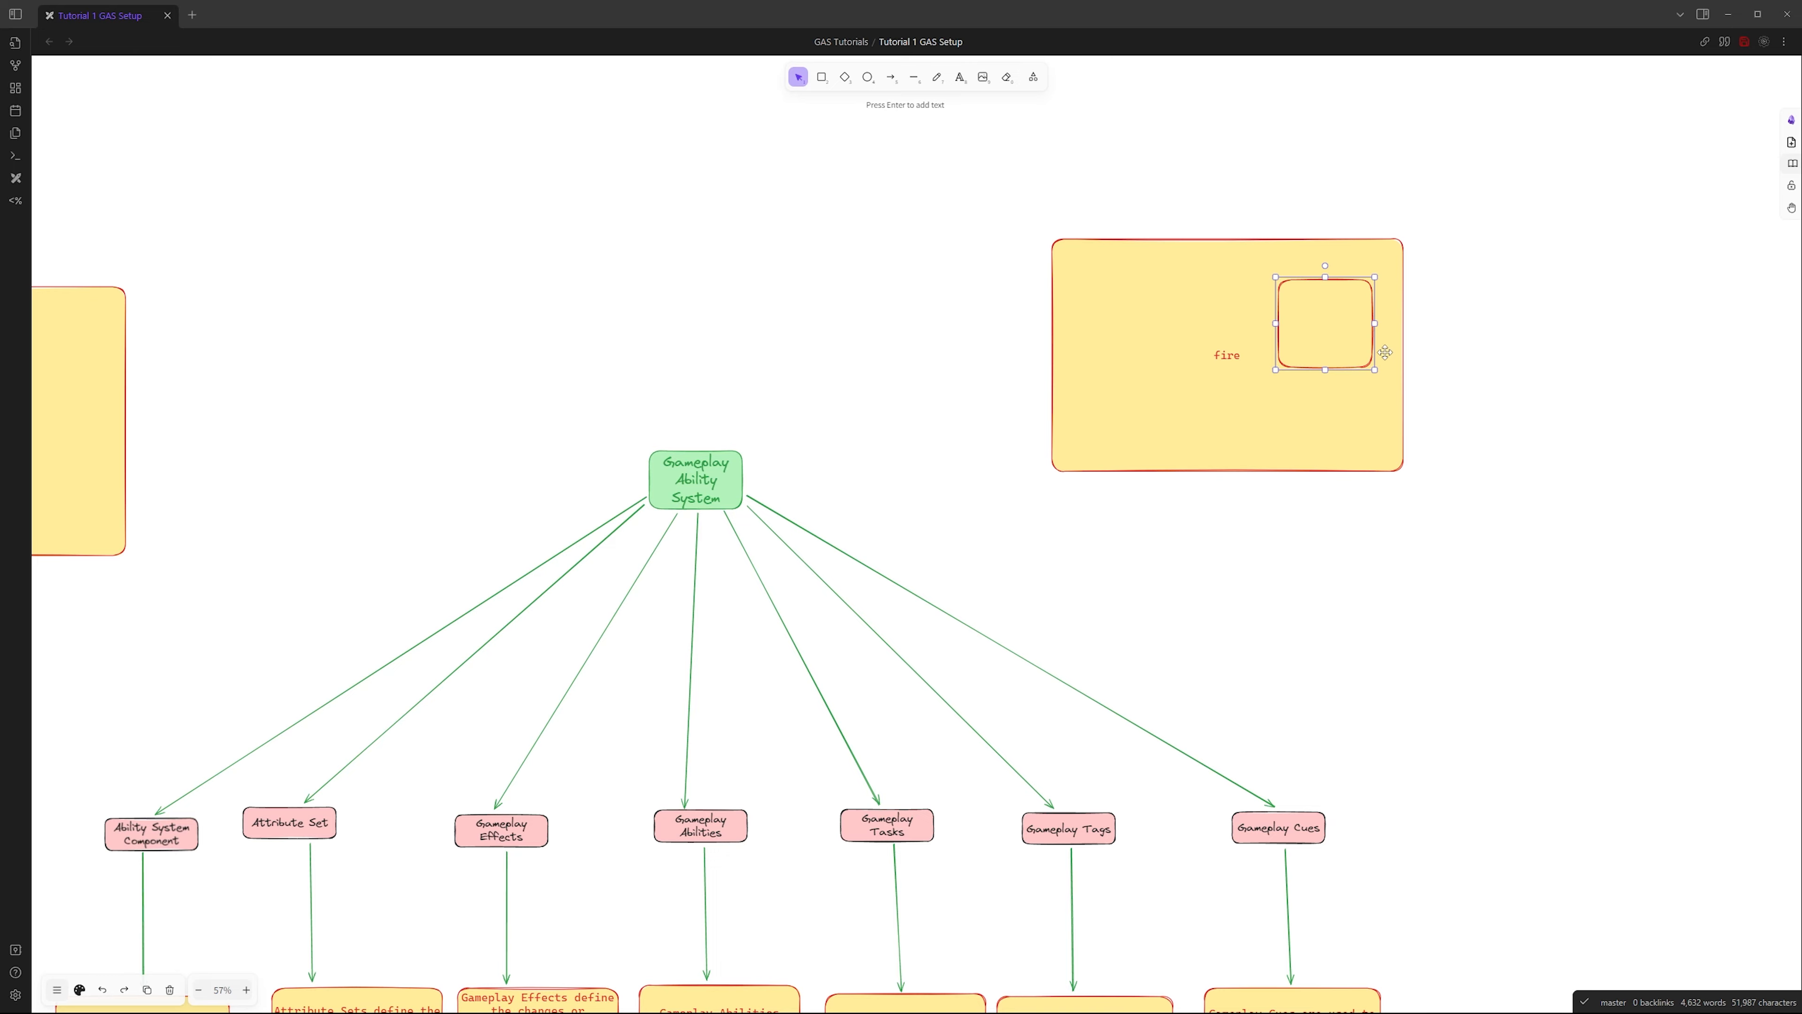
left_click_drag(1037, 647, 945, 501)
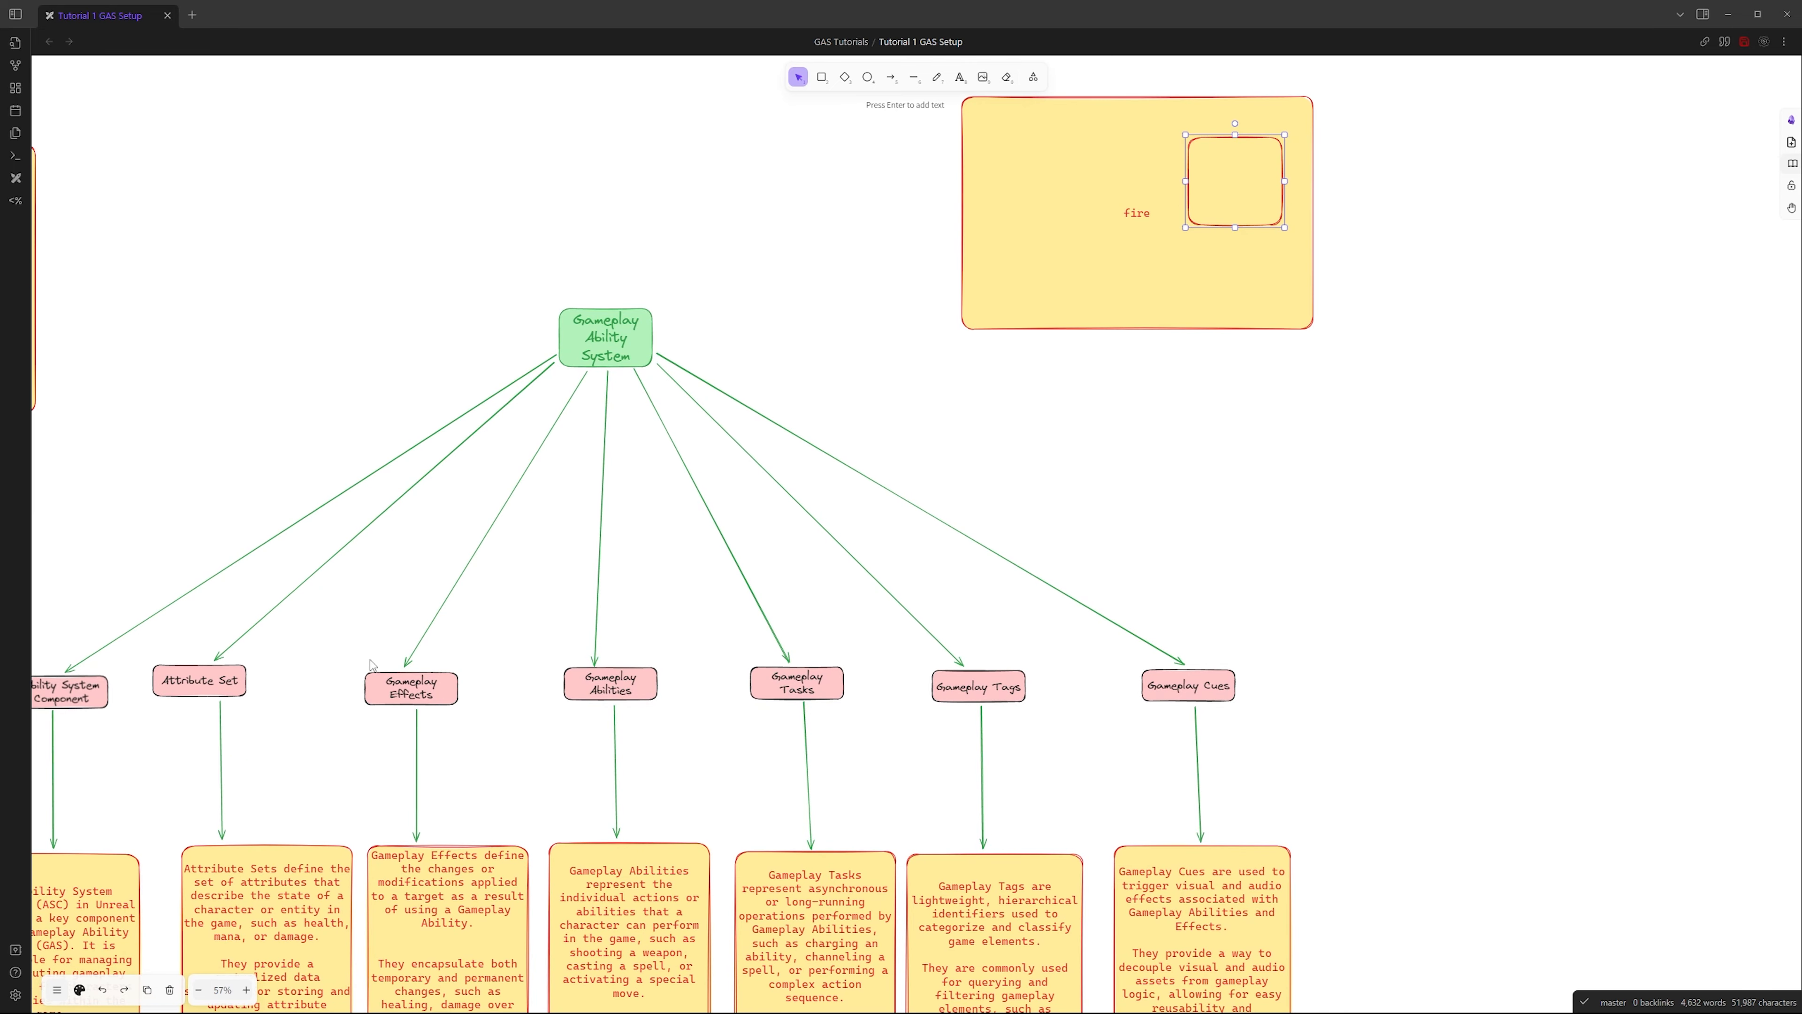
left_click_drag(1028, 415, 947, 573)
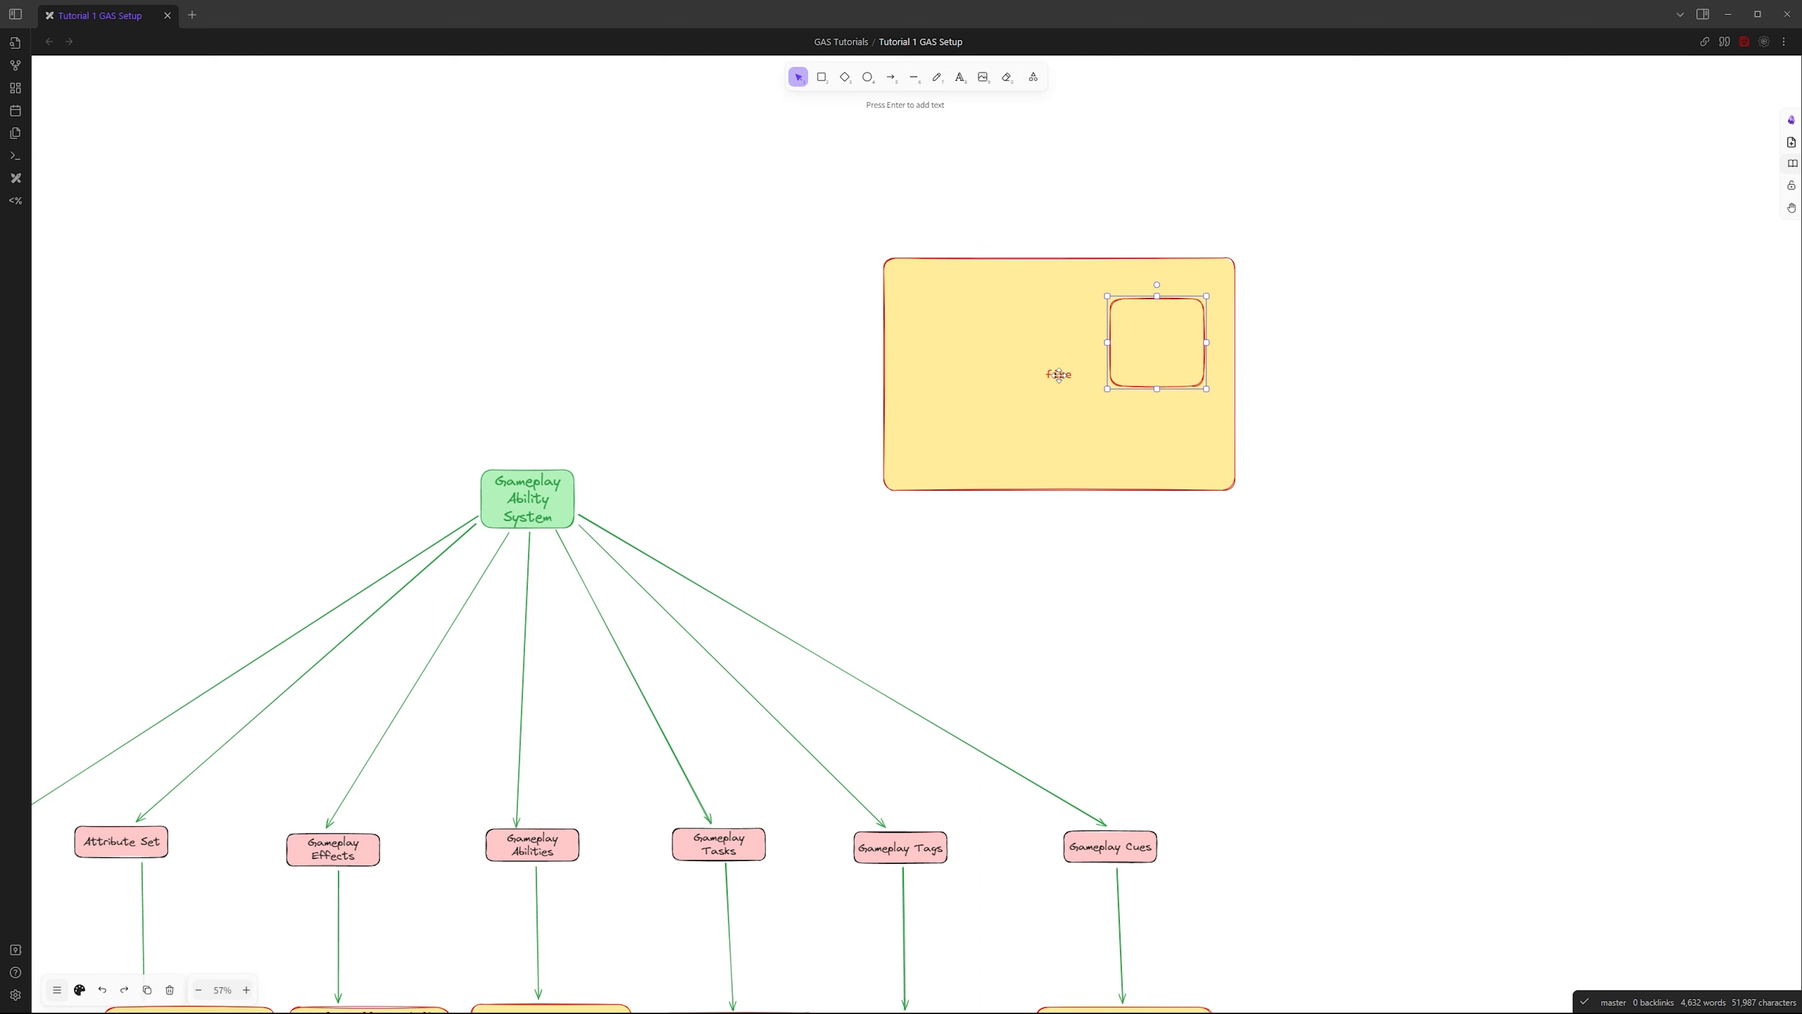
- Move the small square out of the "fire" rectangle into the empty canvas to its right
left_click_drag(1160, 346, 1168, 326)
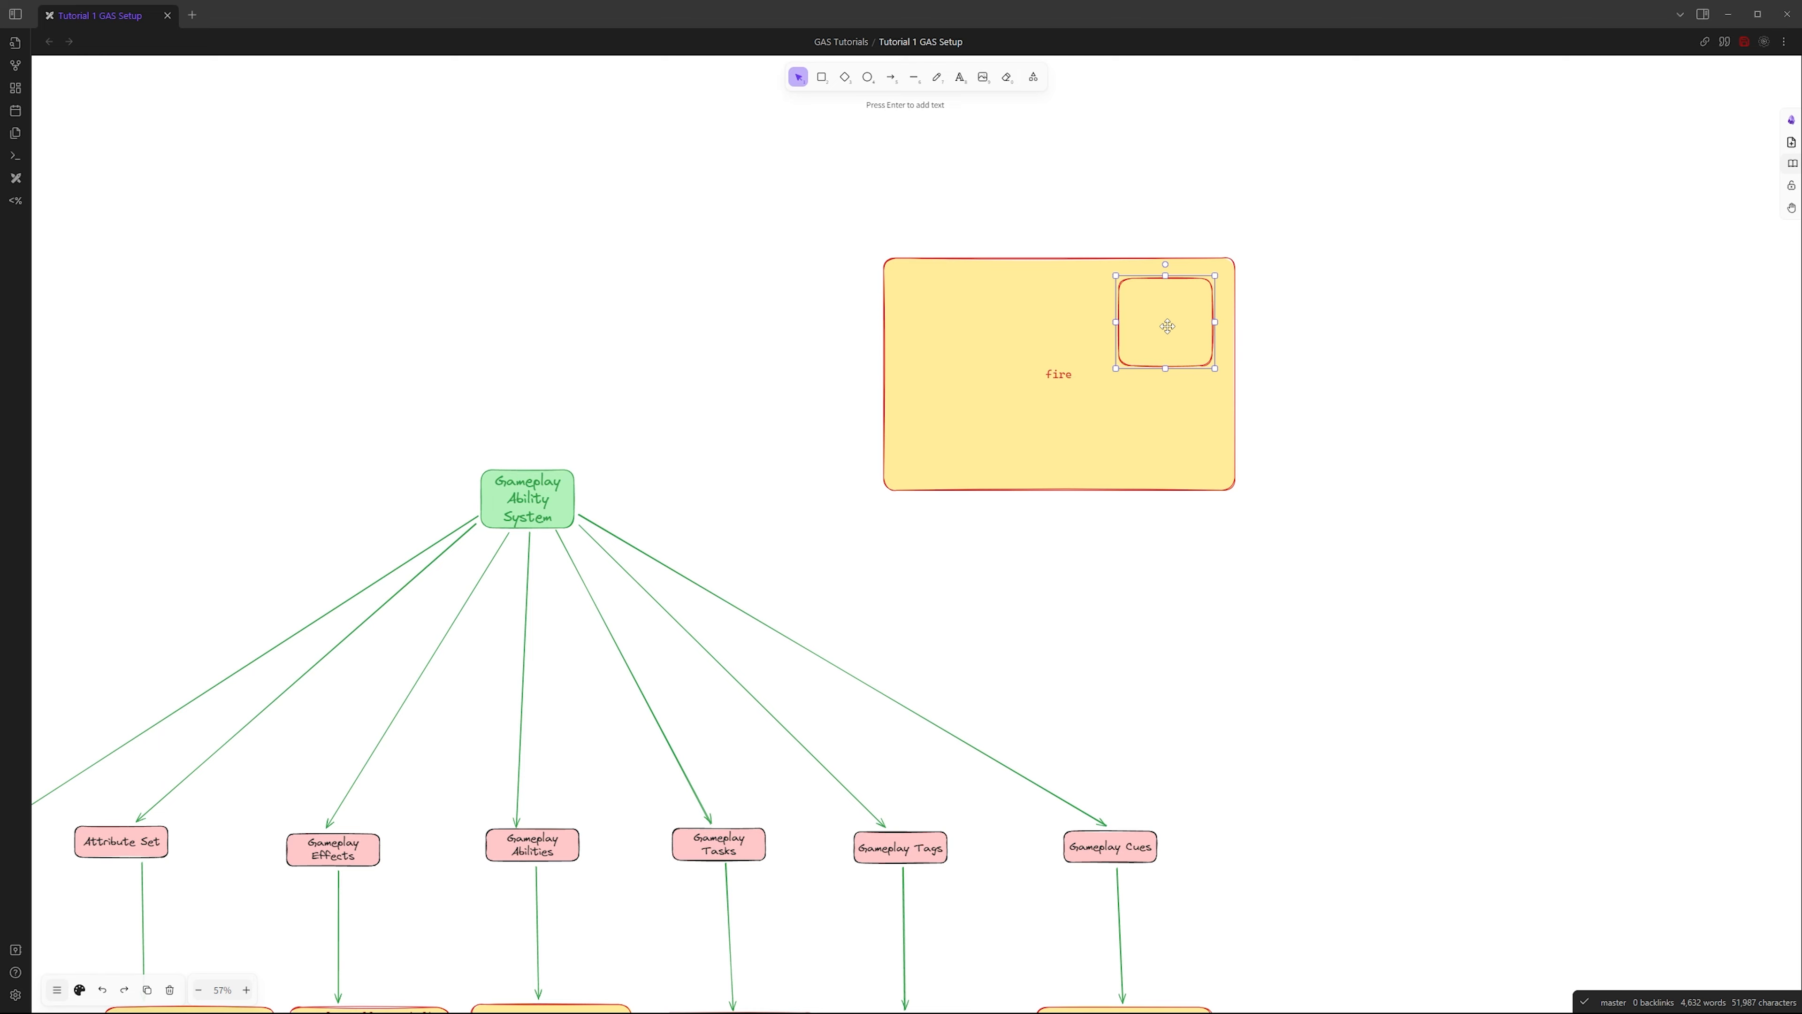
left_click_drag(1168, 326, 1386, 374)
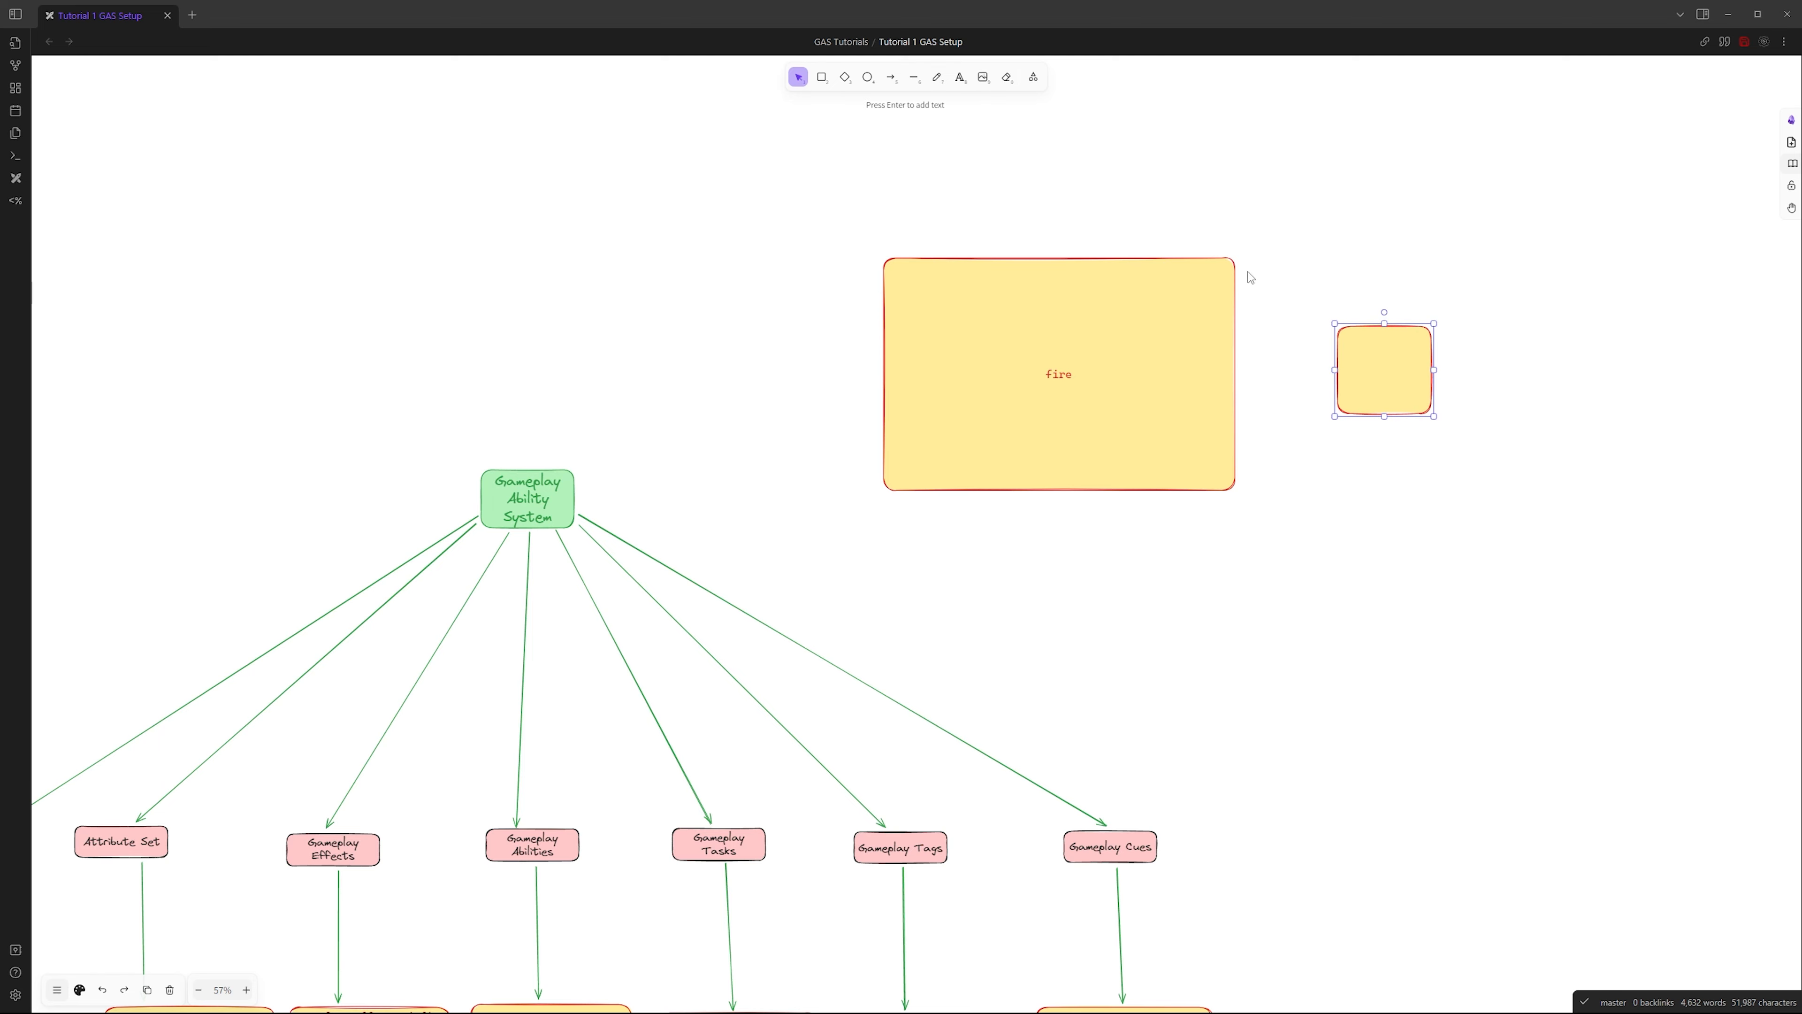
left_click_drag(784, 171, 1304, 595)
mouse_move(1368, 325)
left_mouse_down()
mouse_move(1155, 324)
mouse_move(1348, 328)
left_mouse_up()
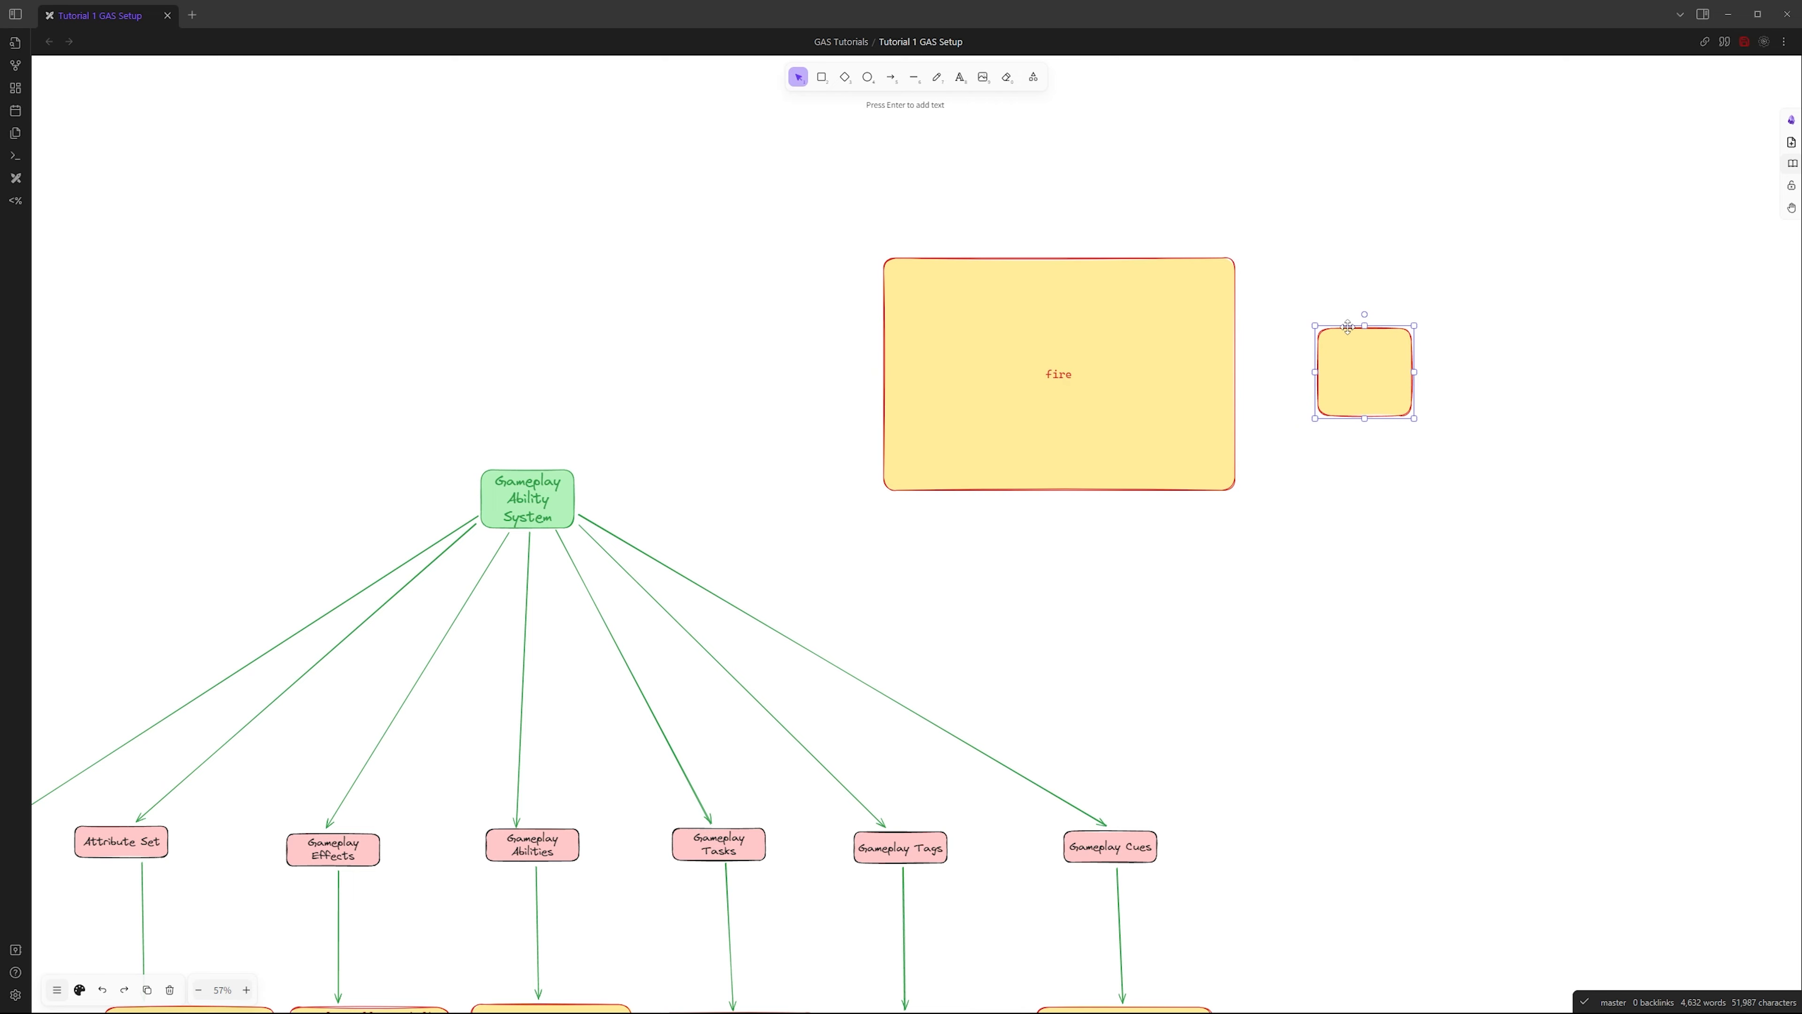
left_click_drag(1278, 267, 1504, 501)
mouse_move(1368, 378)
left_mouse_down()
mouse_move(1351, 371)
mouse_move(1398, 371)
left_mouse_up()
mouse_move(1270, 201)
left_mouse_down()
mouse_move(1521, 485)
mouse_move(1270, 220)
left_mouse_up()
left_click(1547, 503)
double_click(1060, 376)
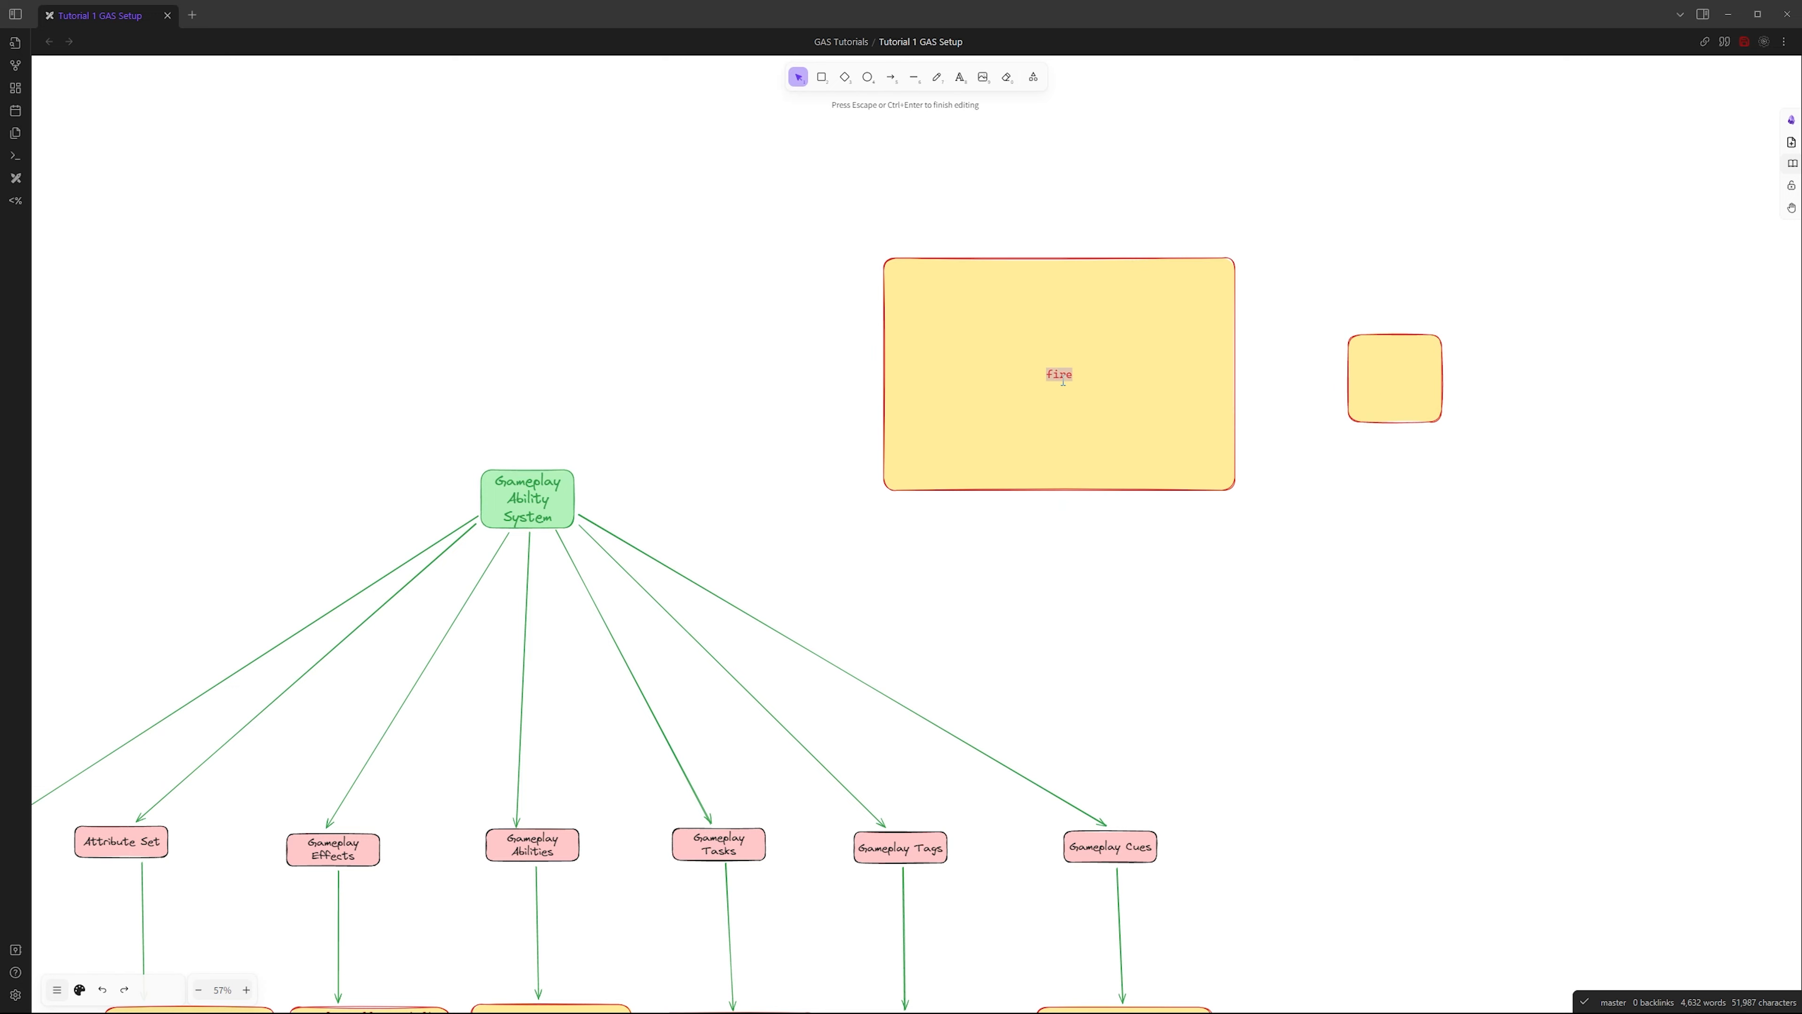
key("Escape")
- Examine the Gameplay Tasks, Gameplay Tags and Gameplay Cues nodes and their description boxes
scroll(1146, 639, "down", 3)
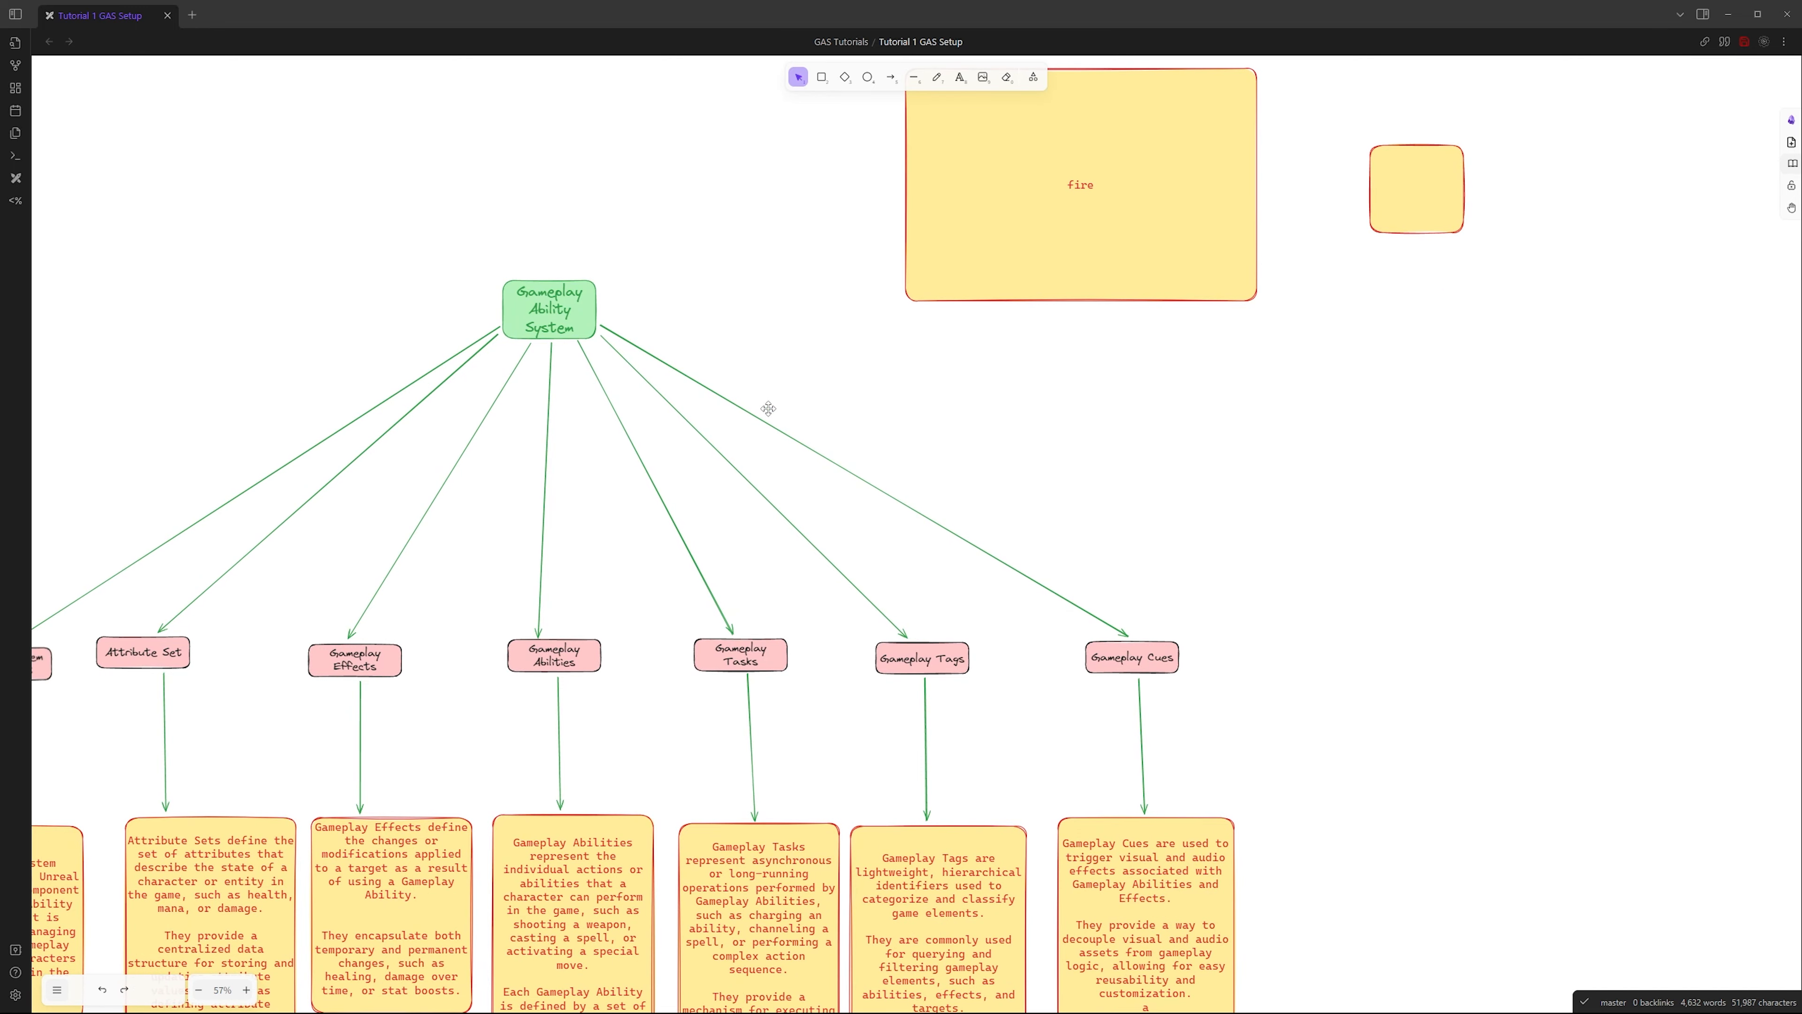
left_click_drag(784, 774, 1188, 755)
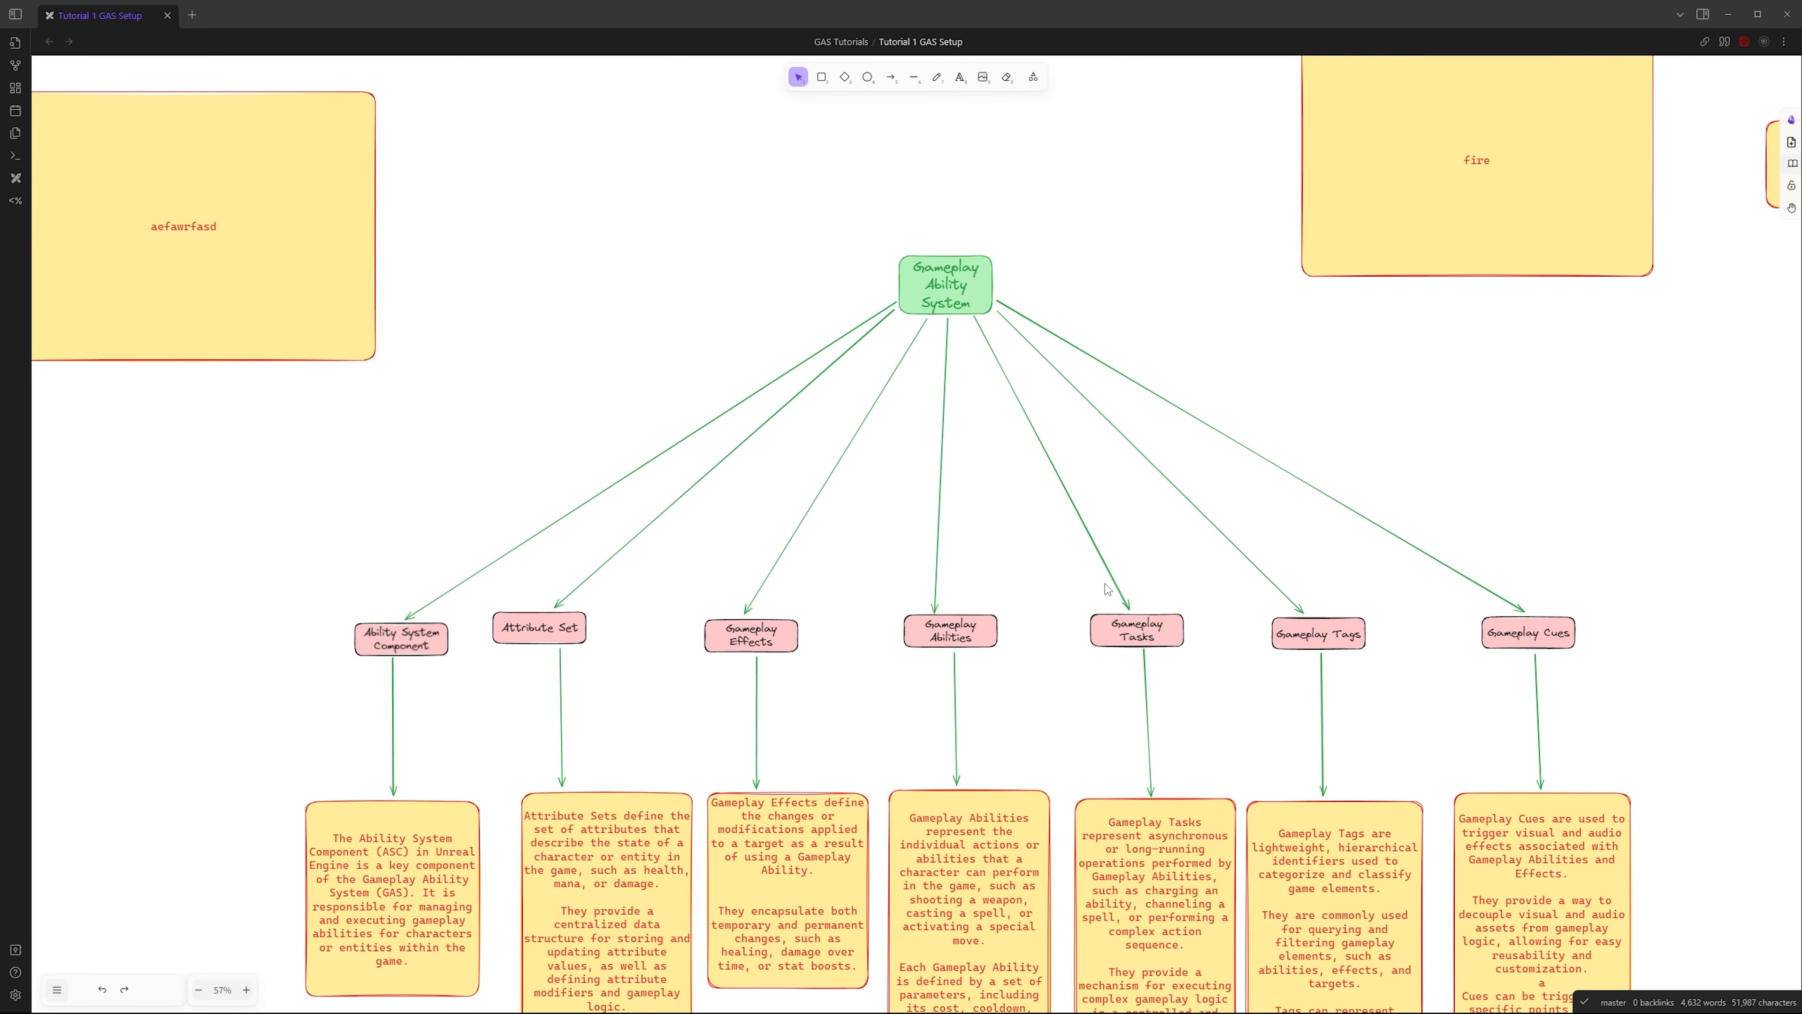
left_click_drag(1082, 573, 1192, 652)
left_click_drag(1259, 588, 1376, 703)
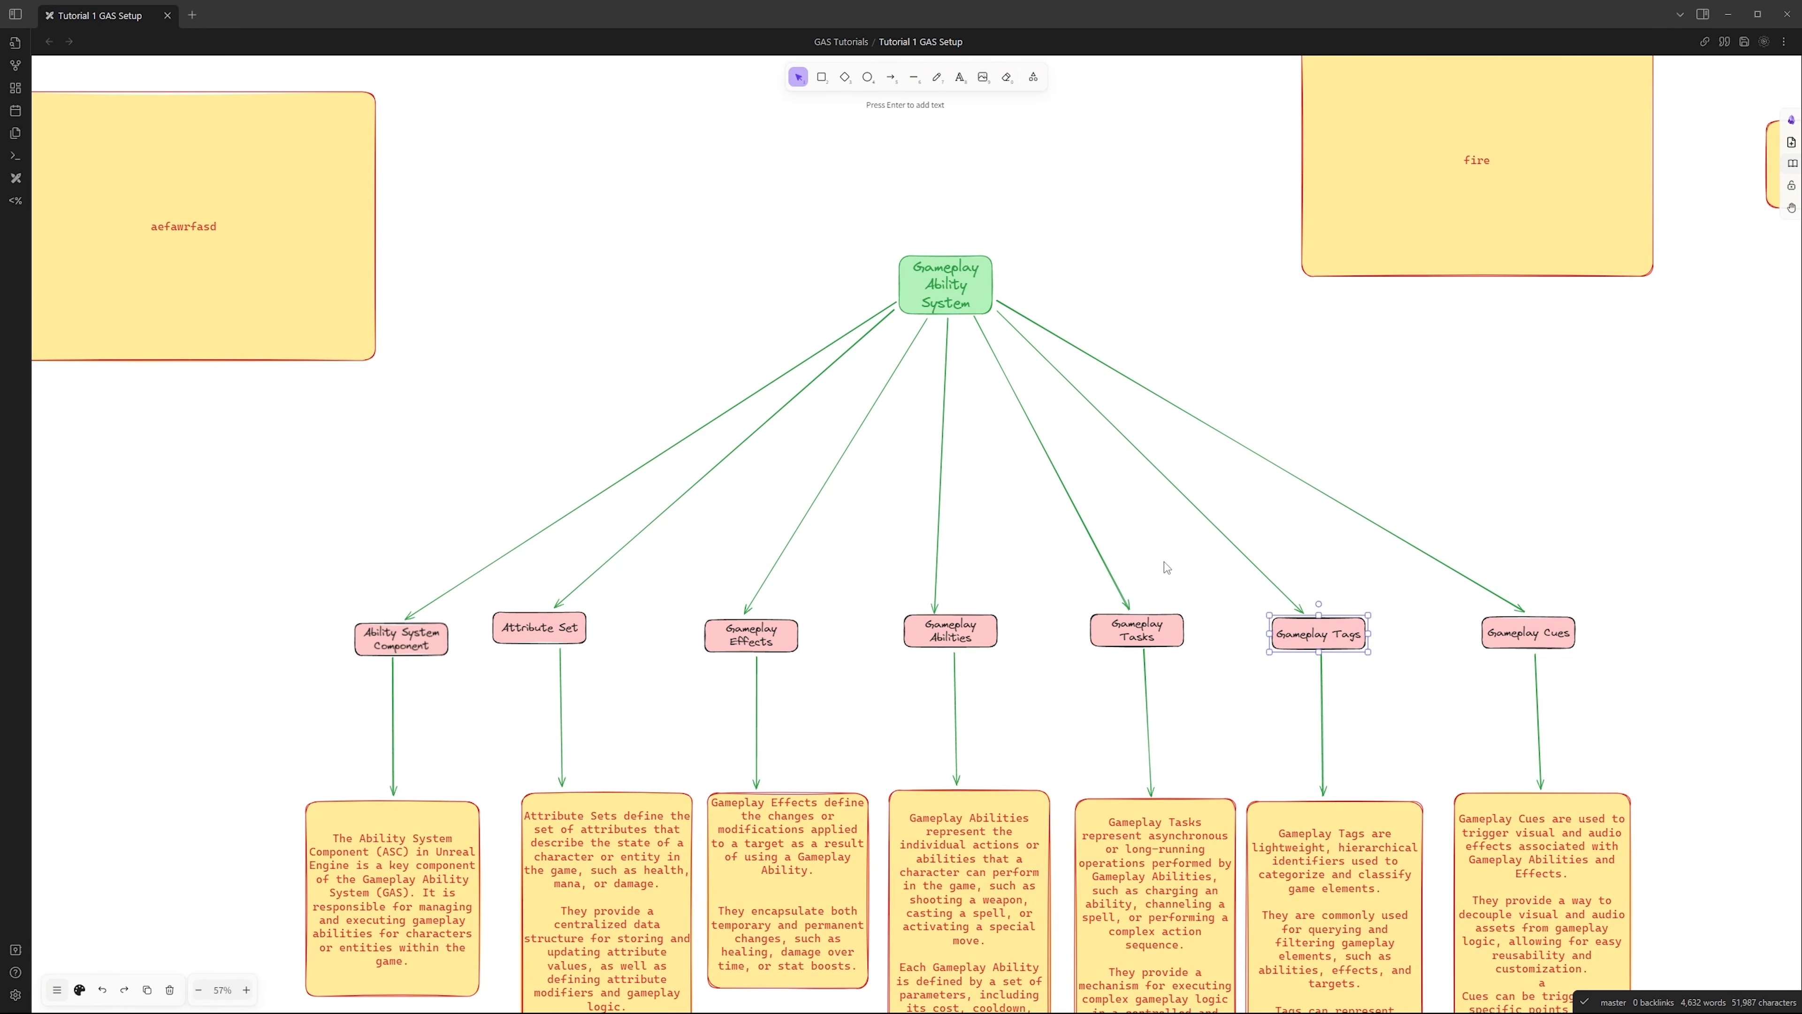
left_click_drag(1385, 407, 1037, 508)
scroll(1053, 462, "down", 1)
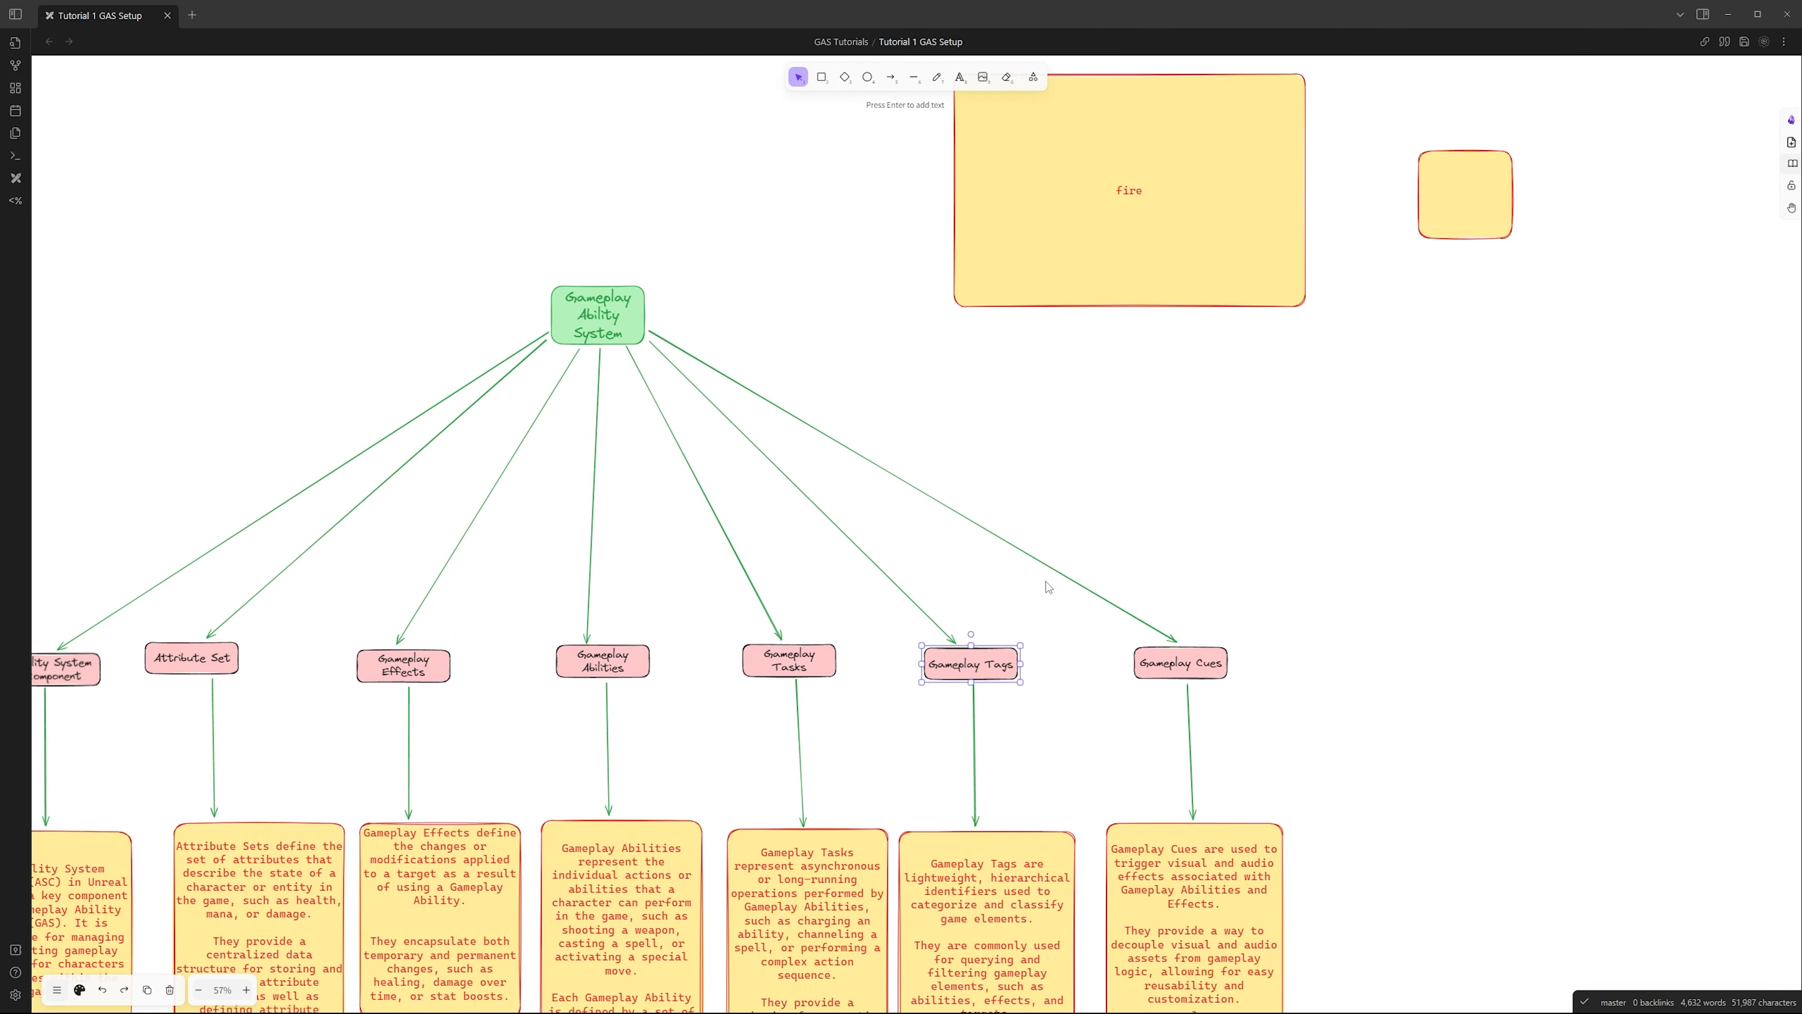
scroll(1049, 586, "down", 2)
scroll(980, 673, "up", 3)
left_click_drag(881, 578, 1109, 768)
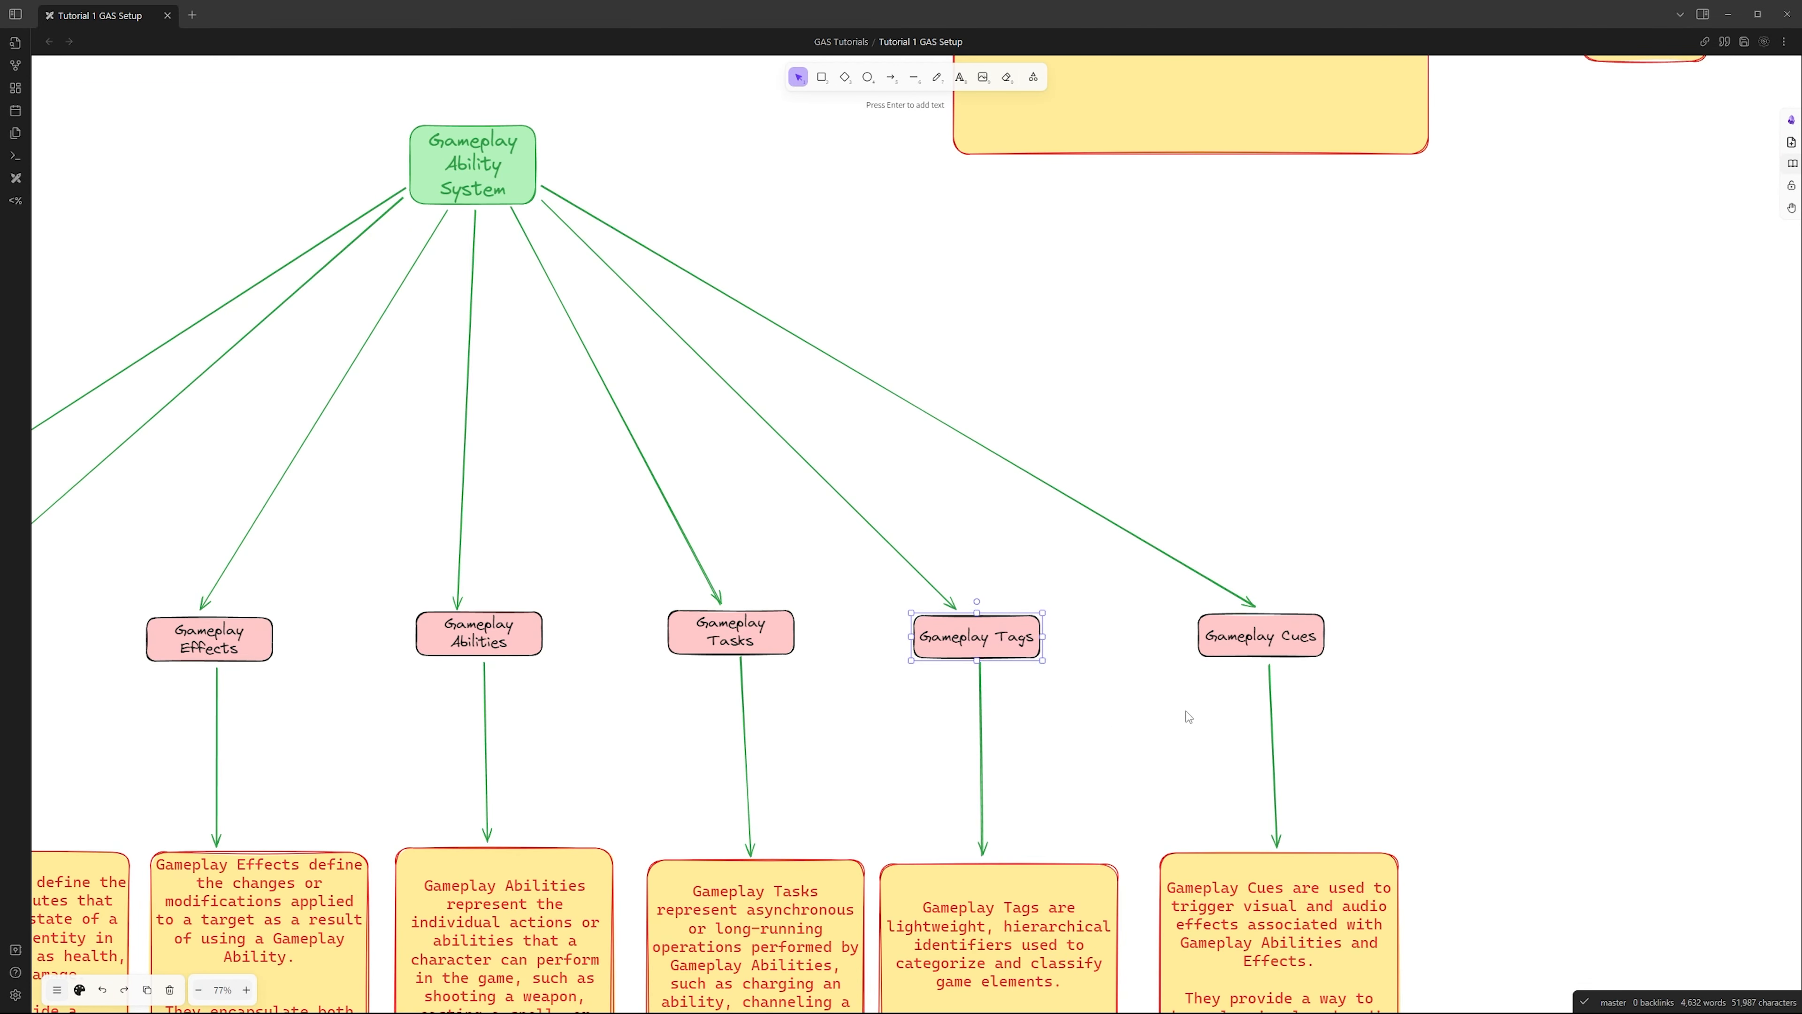
left_click_drag(1346, 772, 1278, 679)
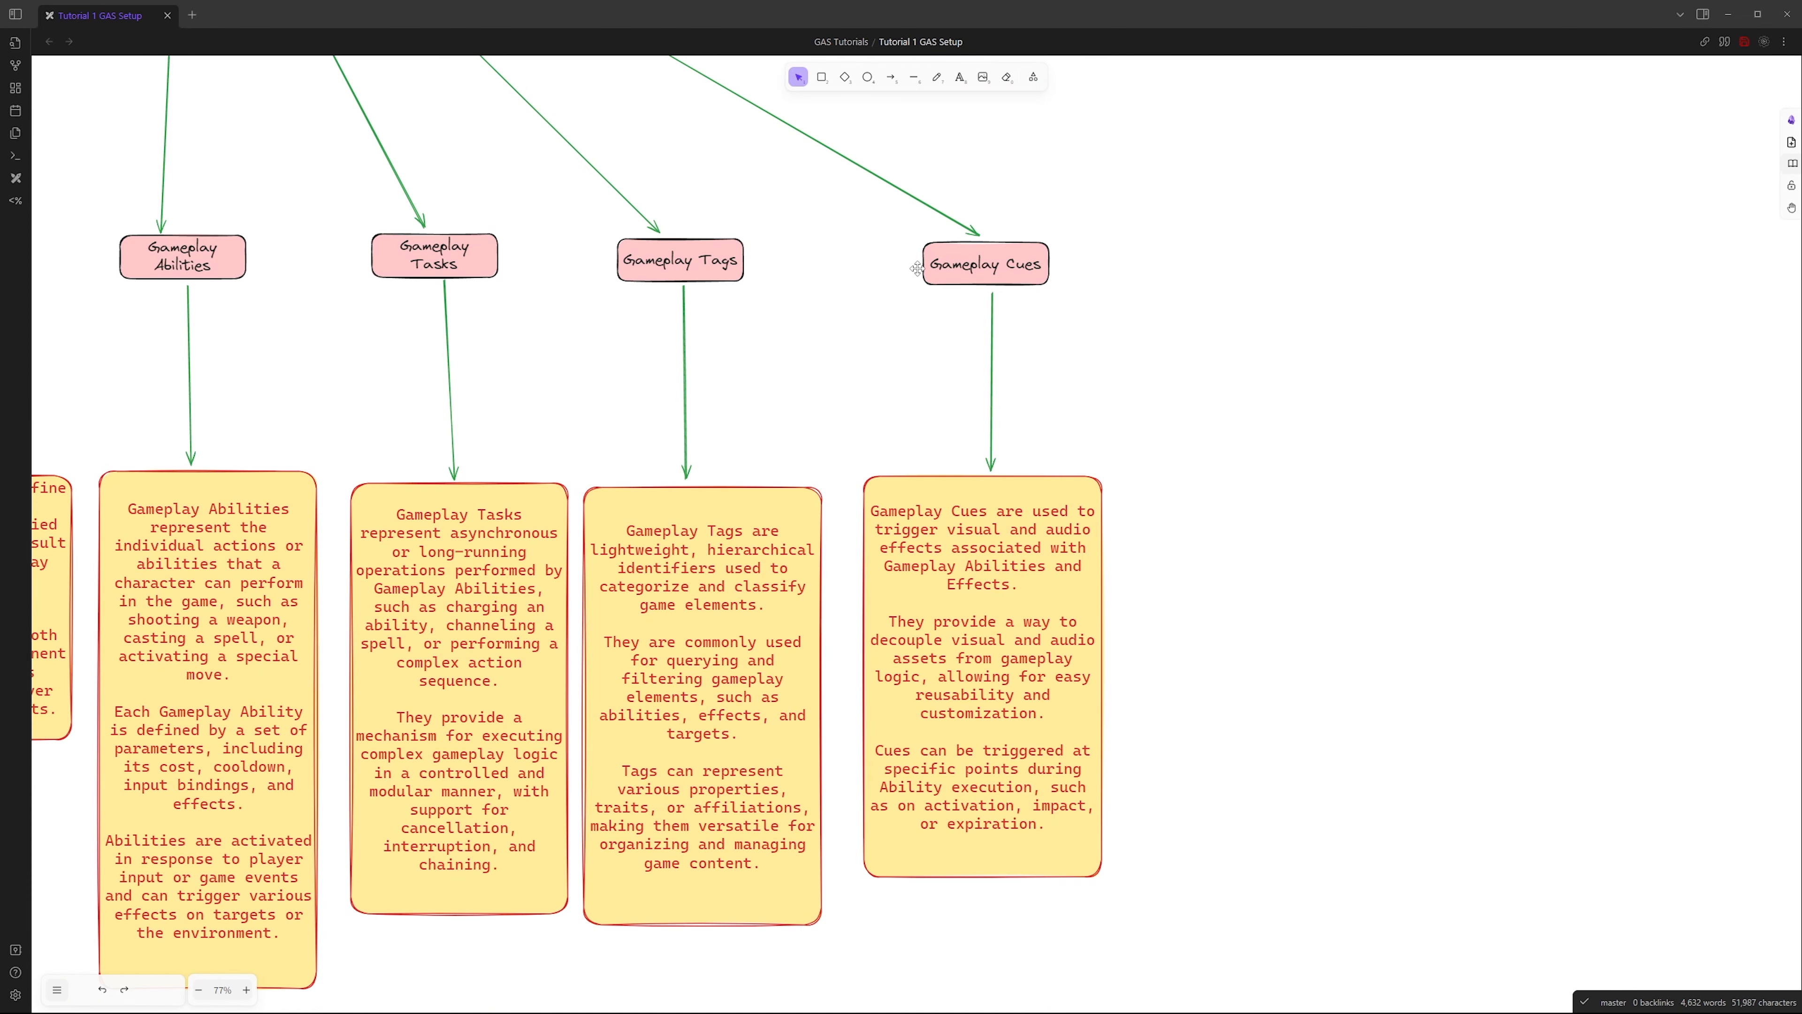
left_click_drag(878, 198, 1092, 346)
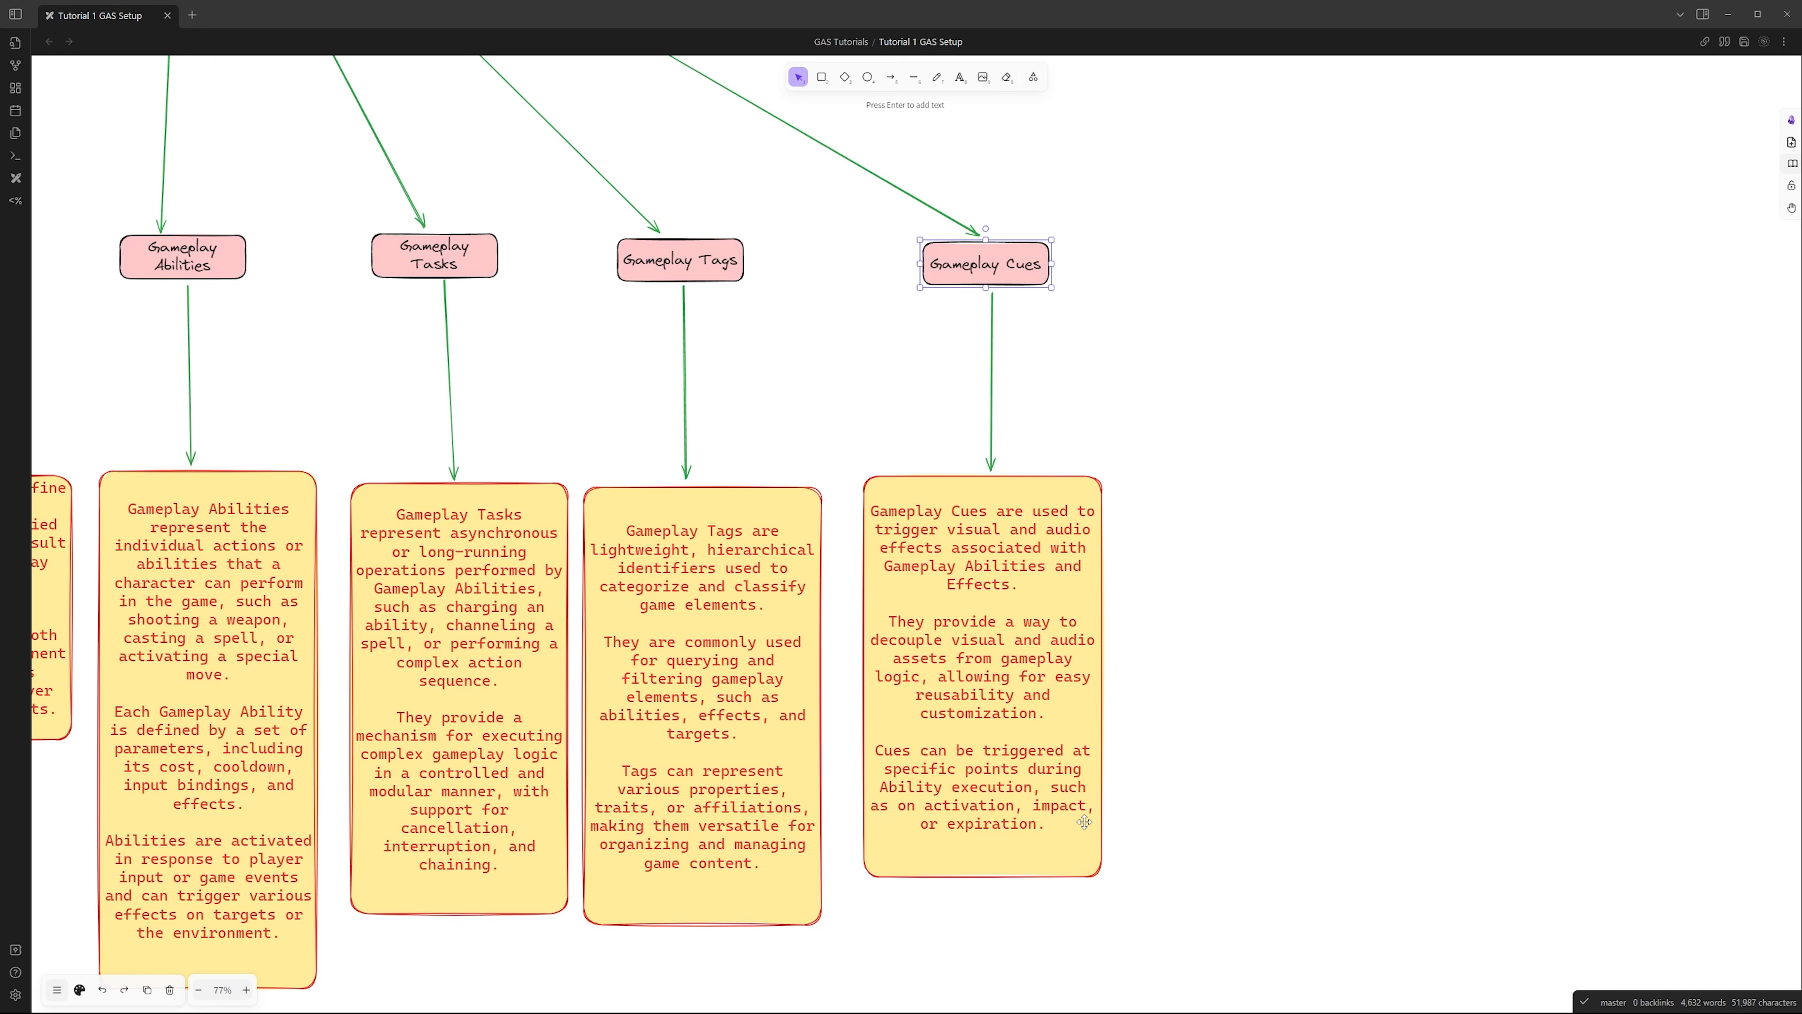
left_click(1124, 382)
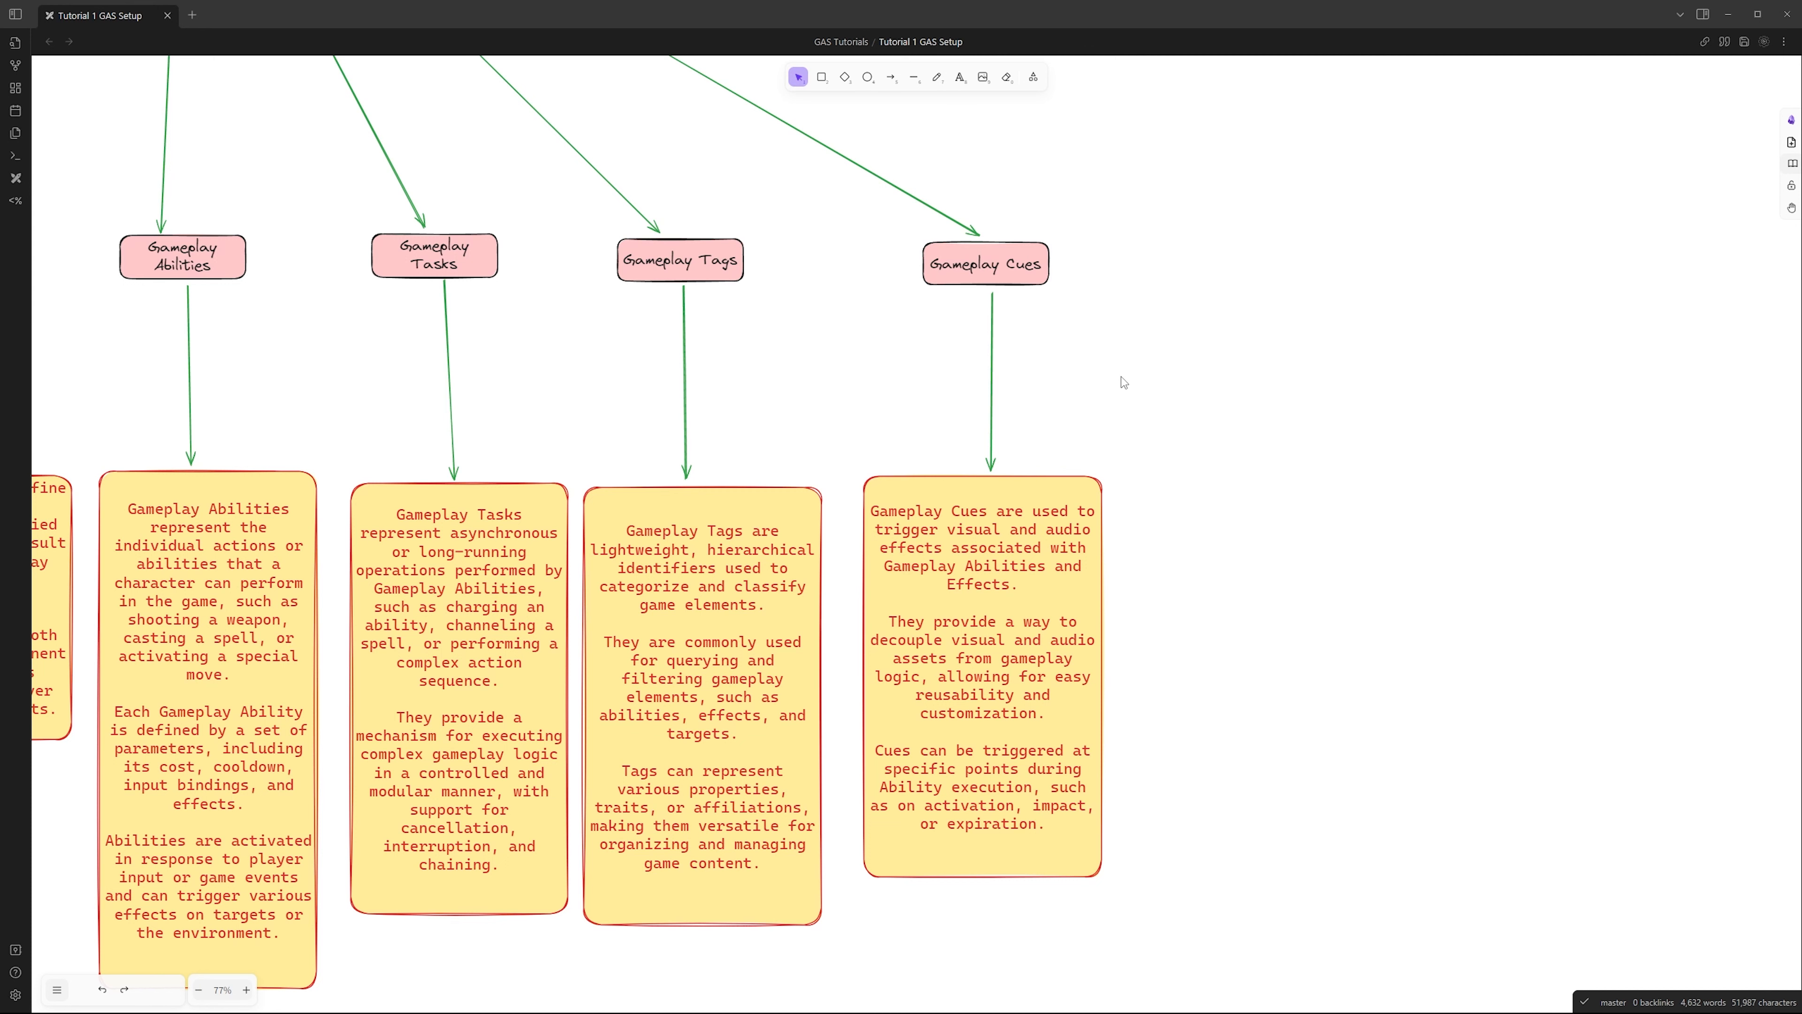
scroll(1124, 382, "up", 2)
left_click_drag(853, 277, 938, 286)
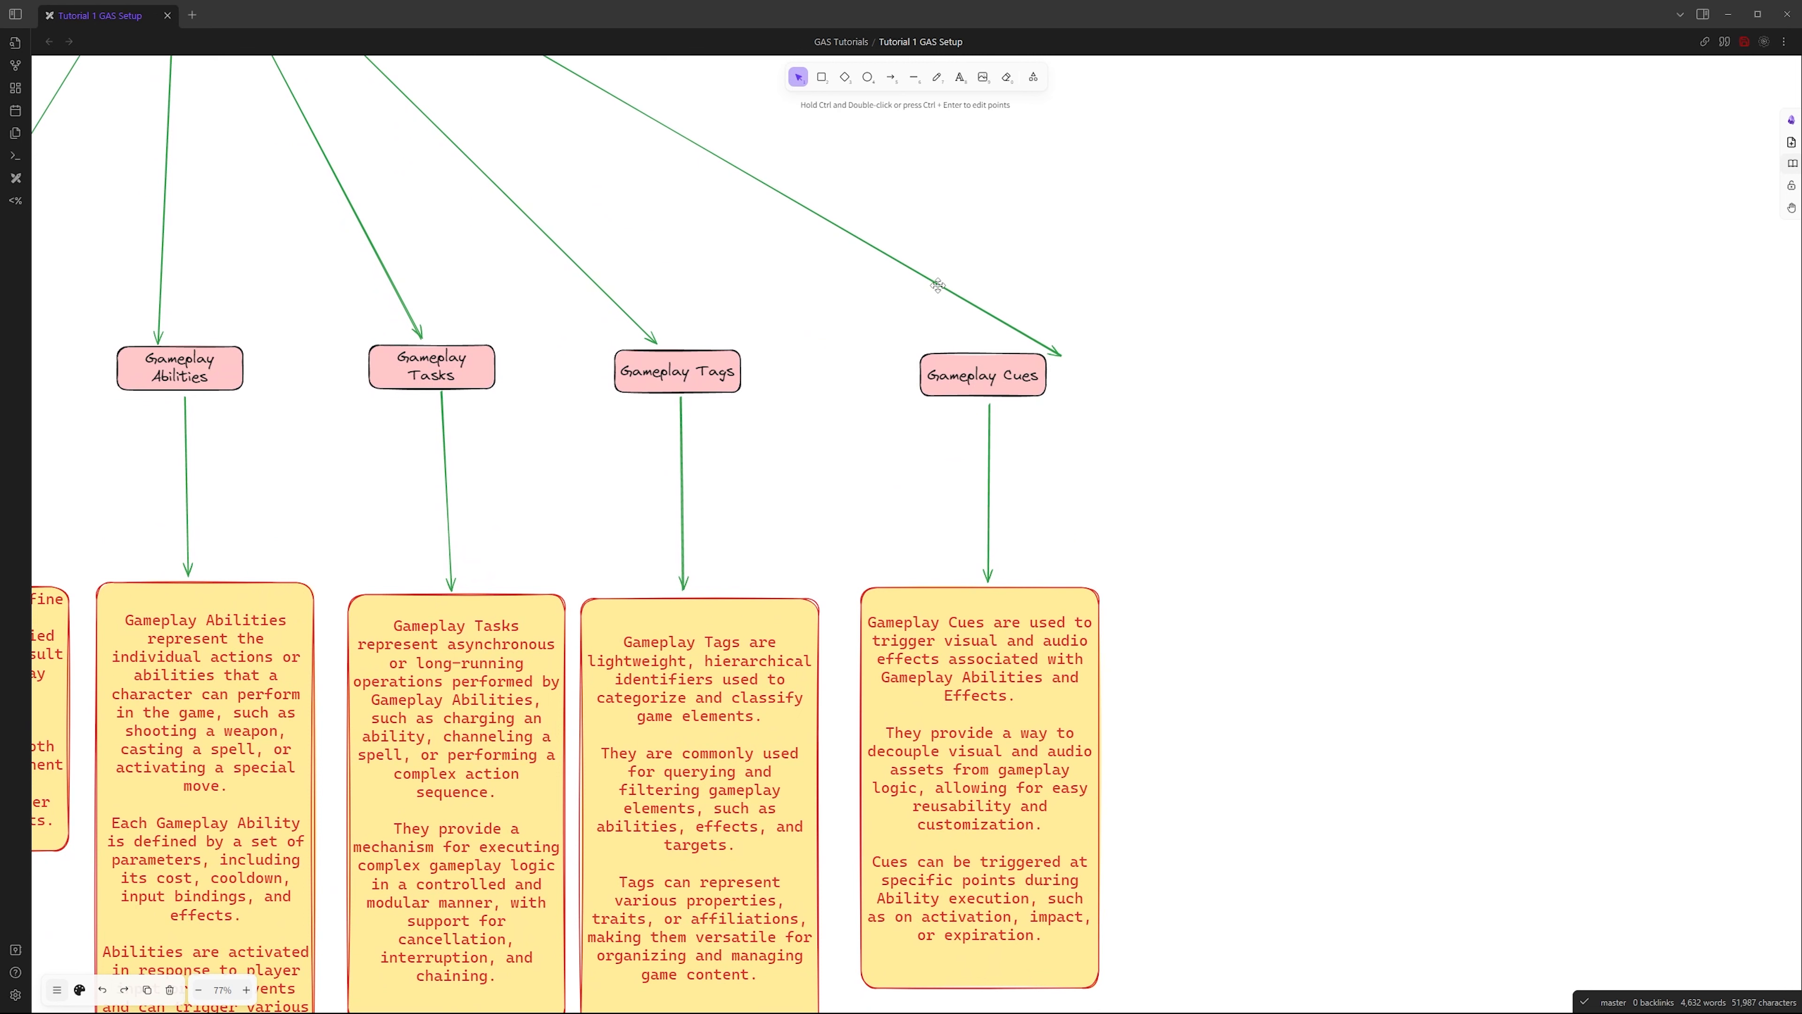
key("ctrl+z")
left_click(1179, 518)
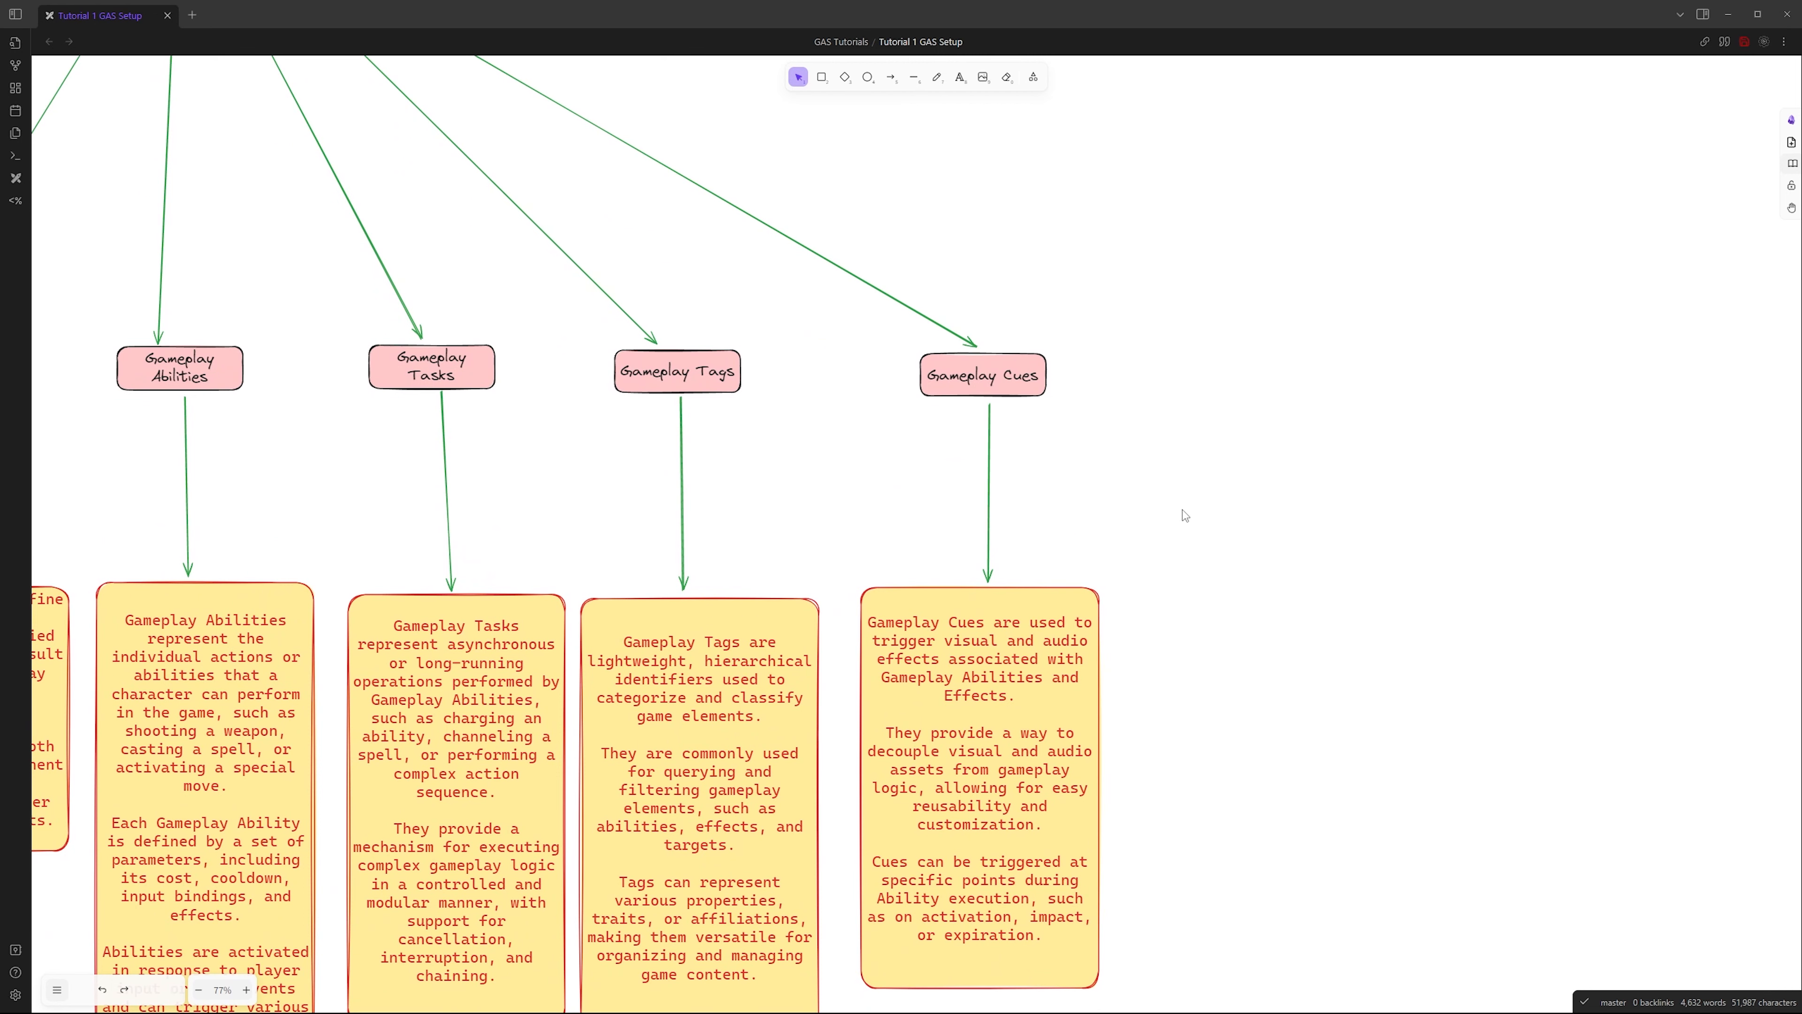
- Move the "fire" rectangle to the right until it surrounds the small unlabelled square
scroll(1182, 510, "down", 2)
scroll(1248, 469, "down", 5)
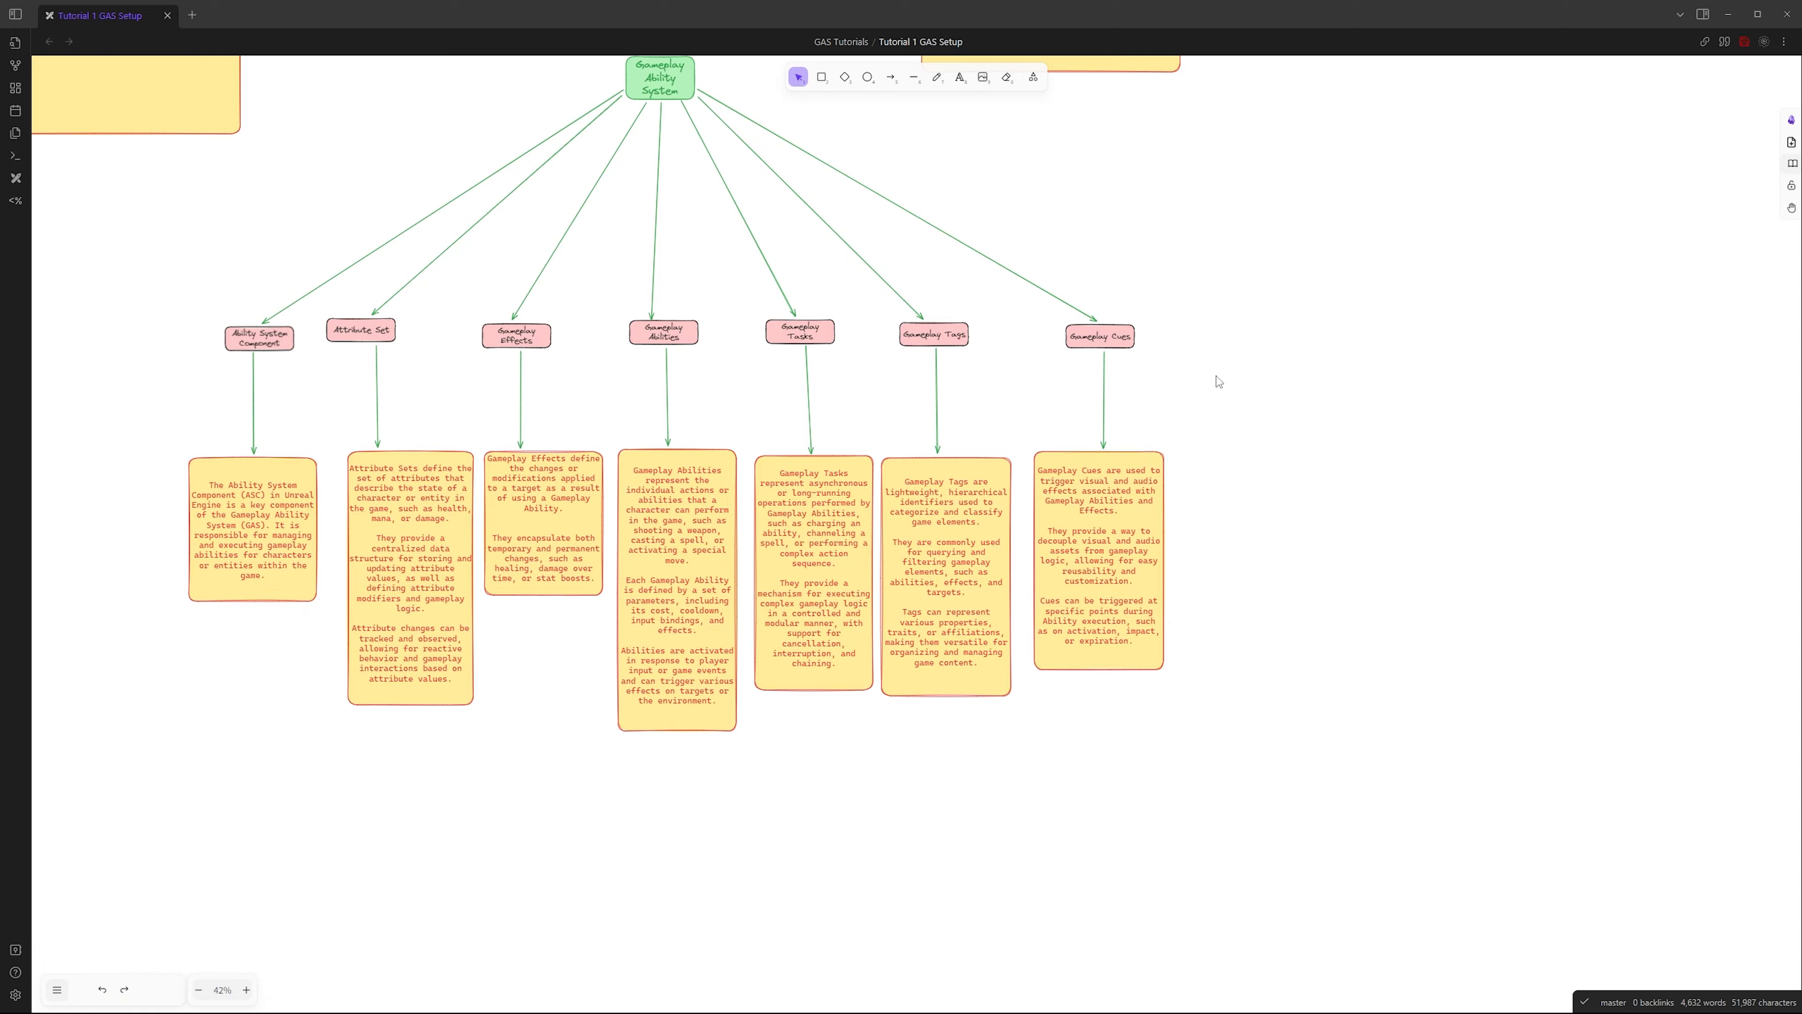
scroll(1216, 376, "up", 5)
scroll(1203, 262, "down", 5)
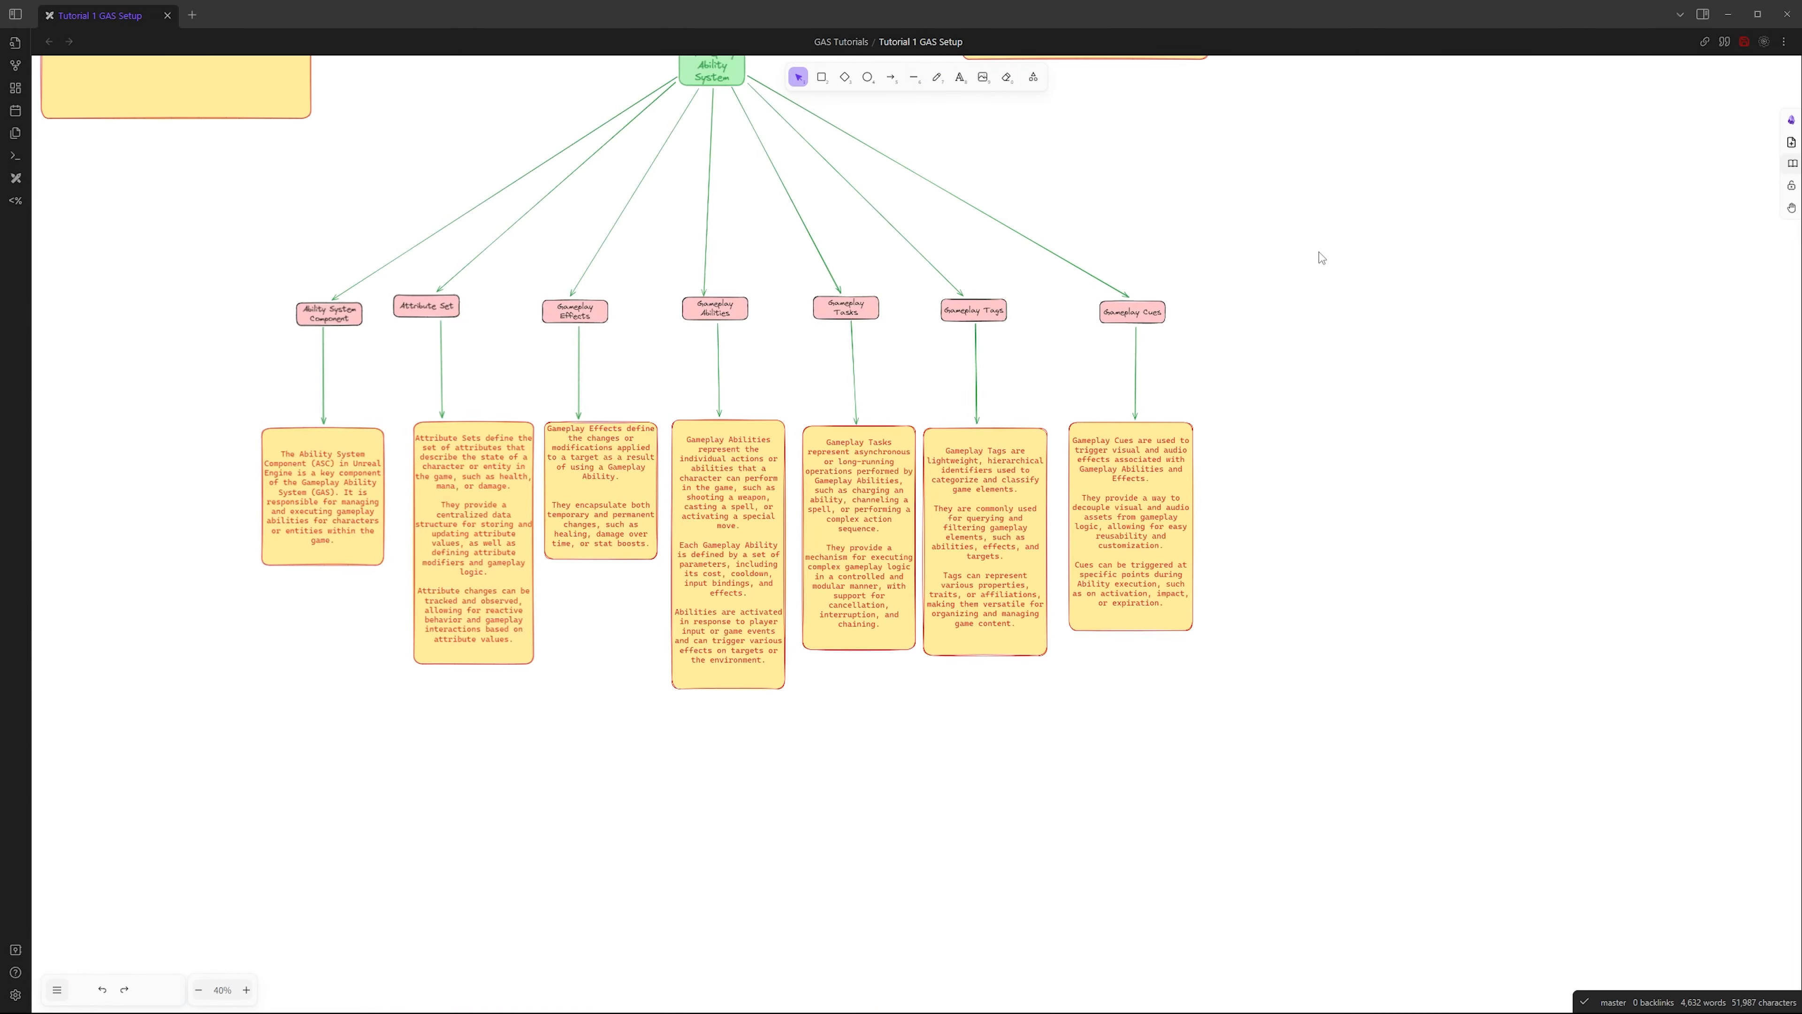
left_click_drag(1318, 252, 1248, 583)
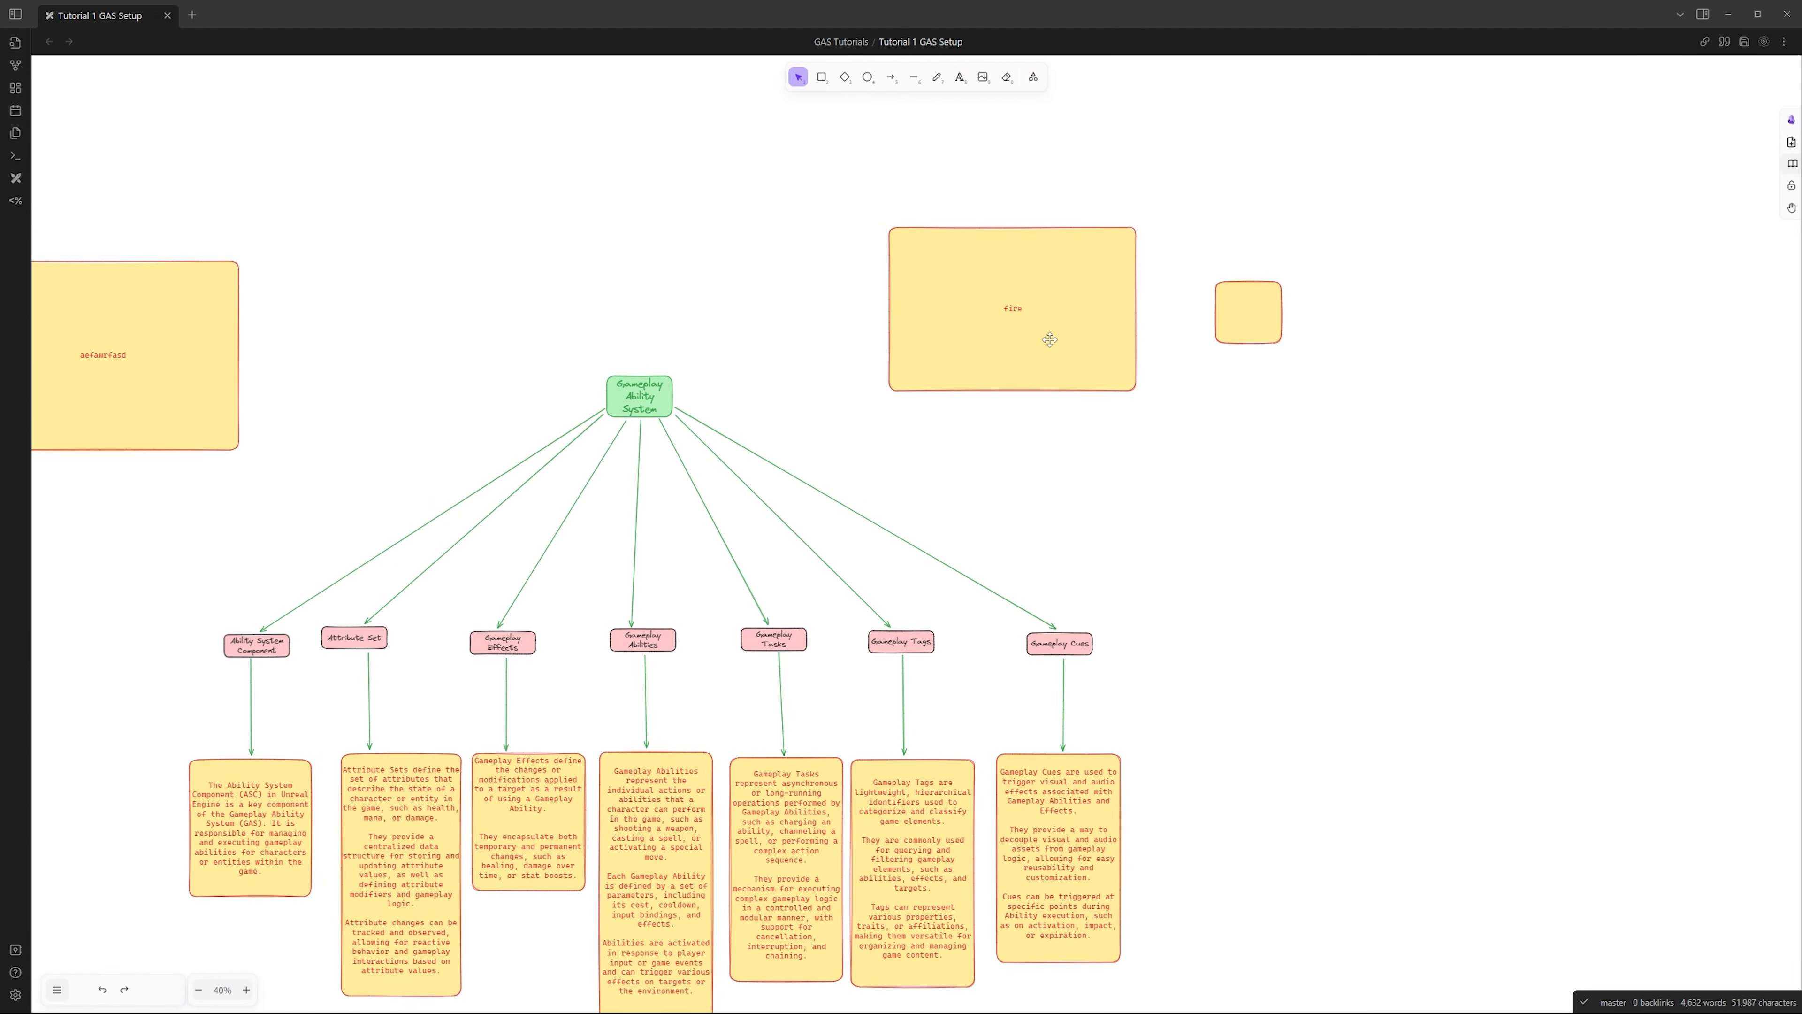
left_click_drag(1050, 338, 1329, 377)
right_click(1216, 416)
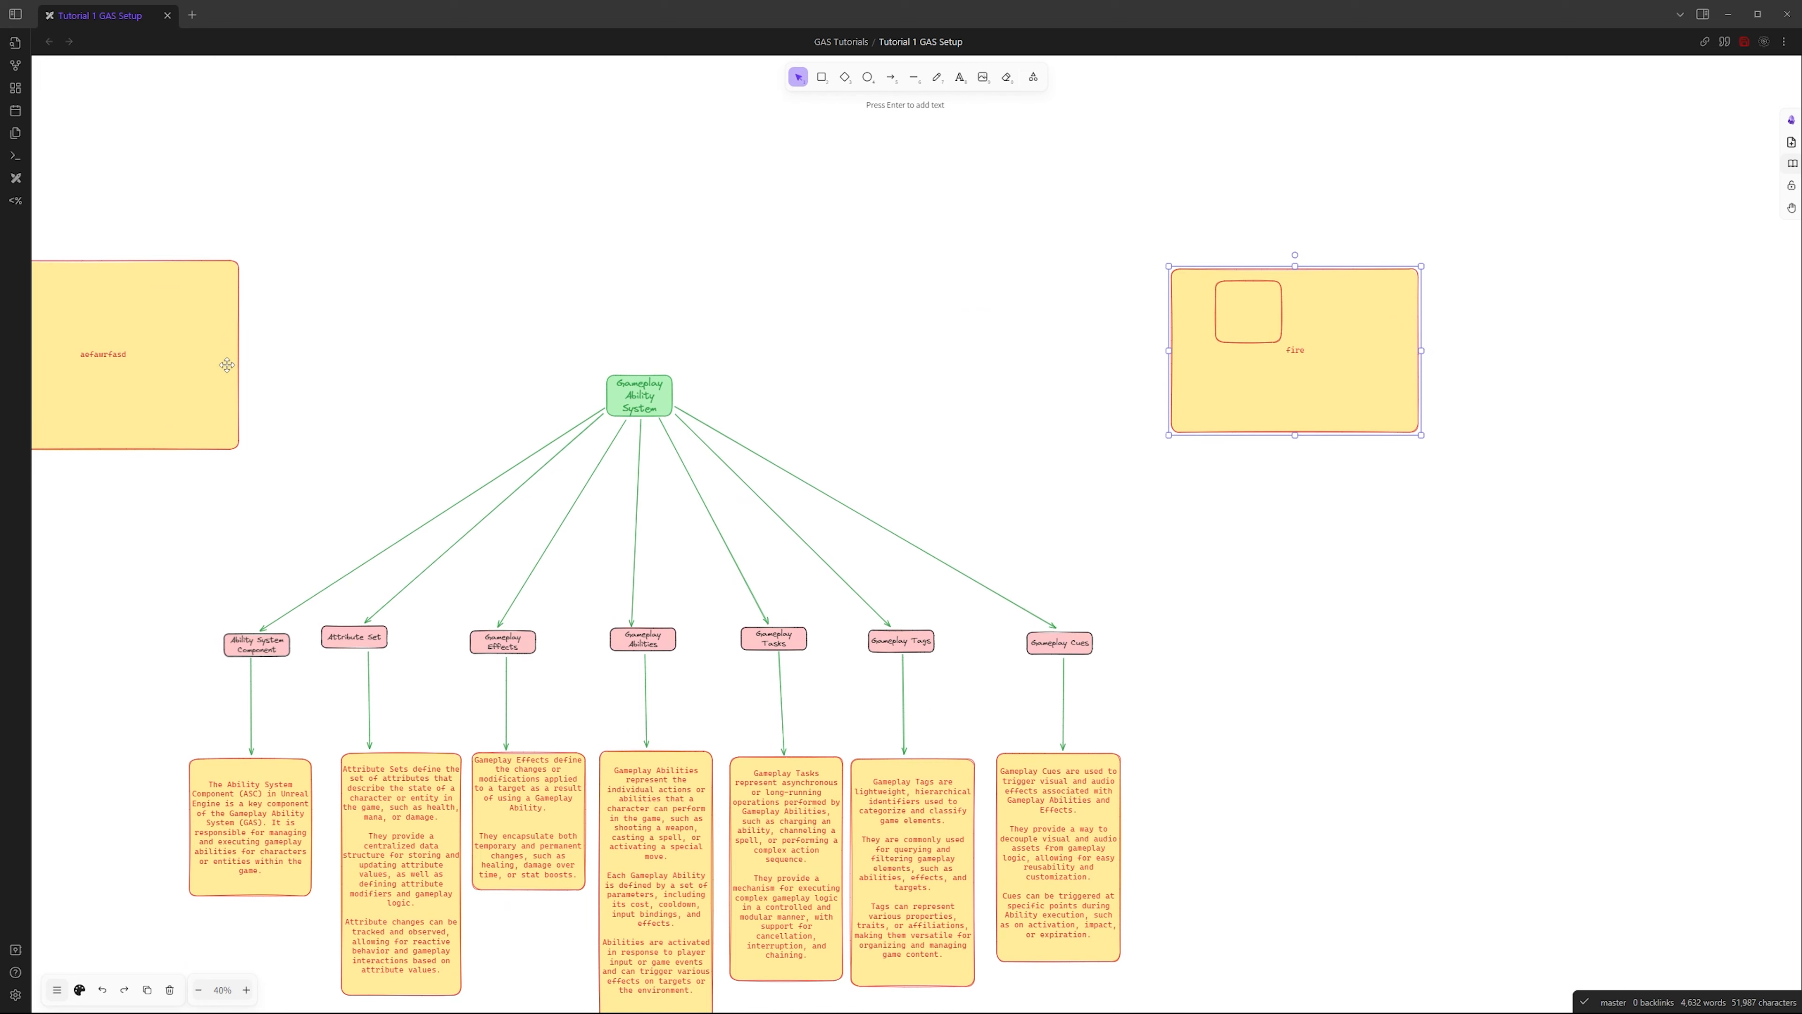
- Move the "aefaerfasd" rectangle to the empty canvas right of Gameplay Cues and shrink it to roughly a square
left_click_drag(225, 362, 1480, 576)
scroll(1500, 624, "up", 3, "ctrl")
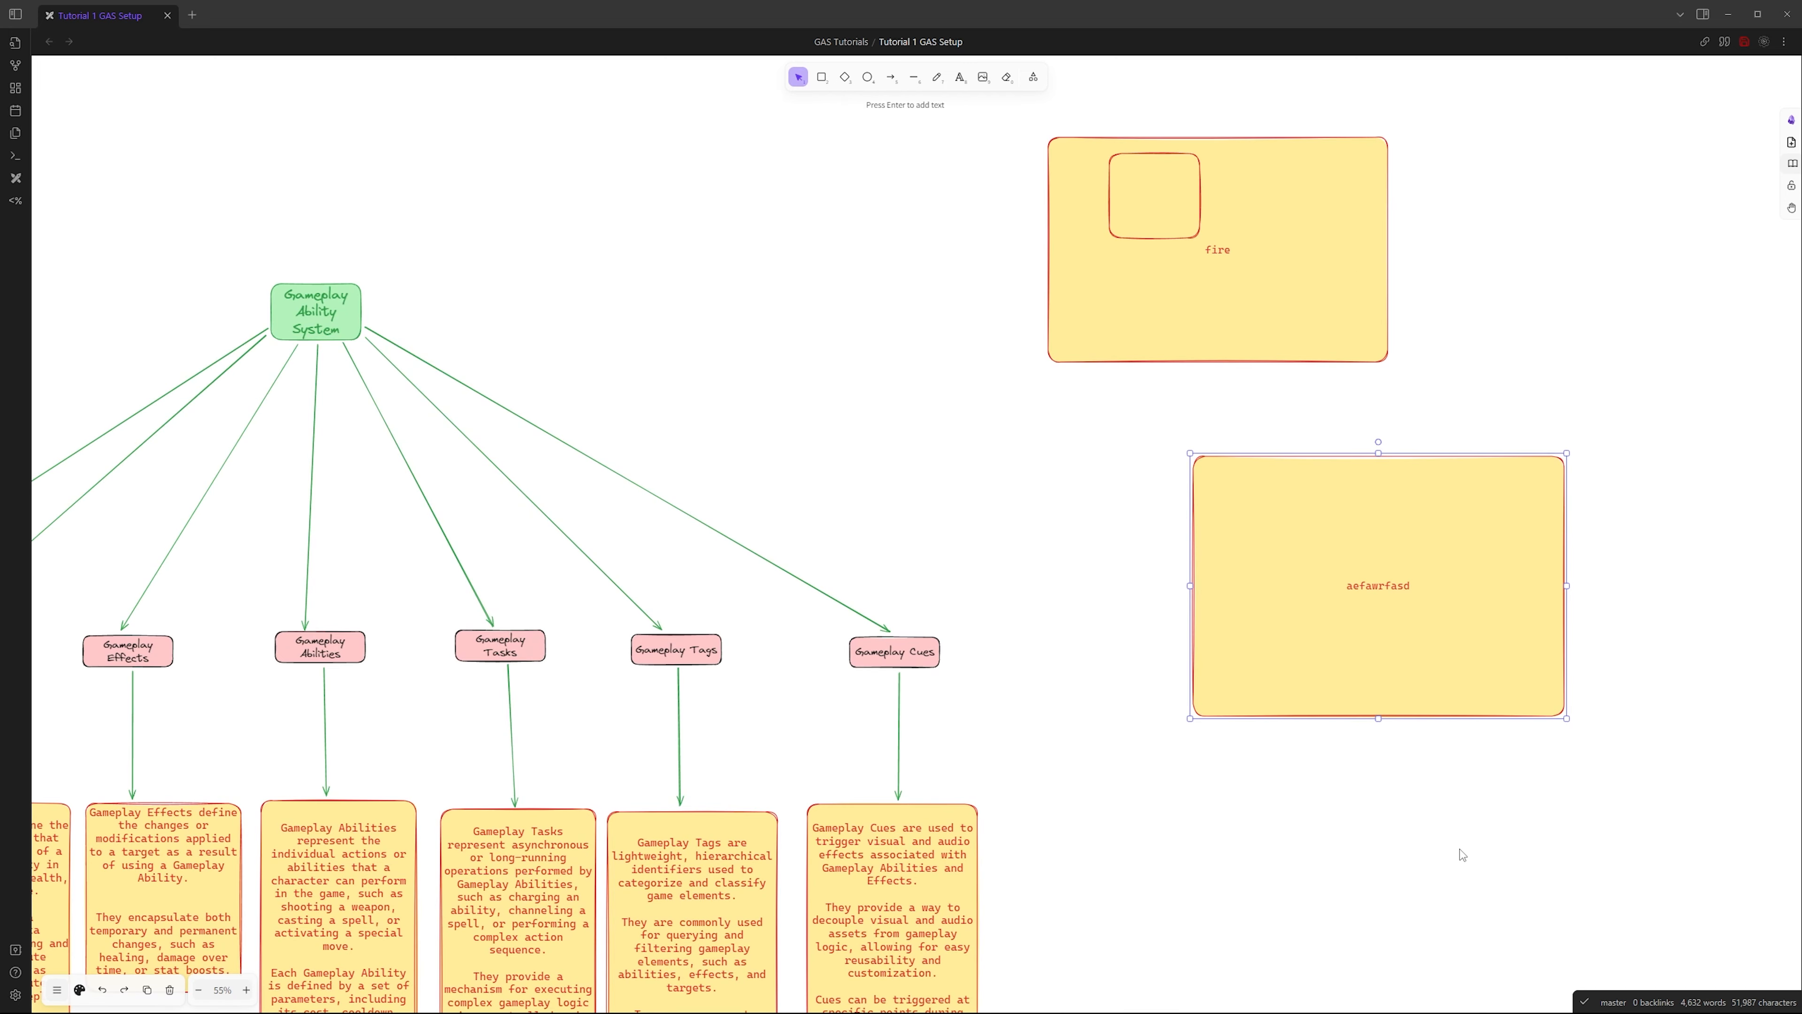
left_click_drag(1460, 854, 1221, 584)
left_click_drag(1250, 355, 1565, 543)
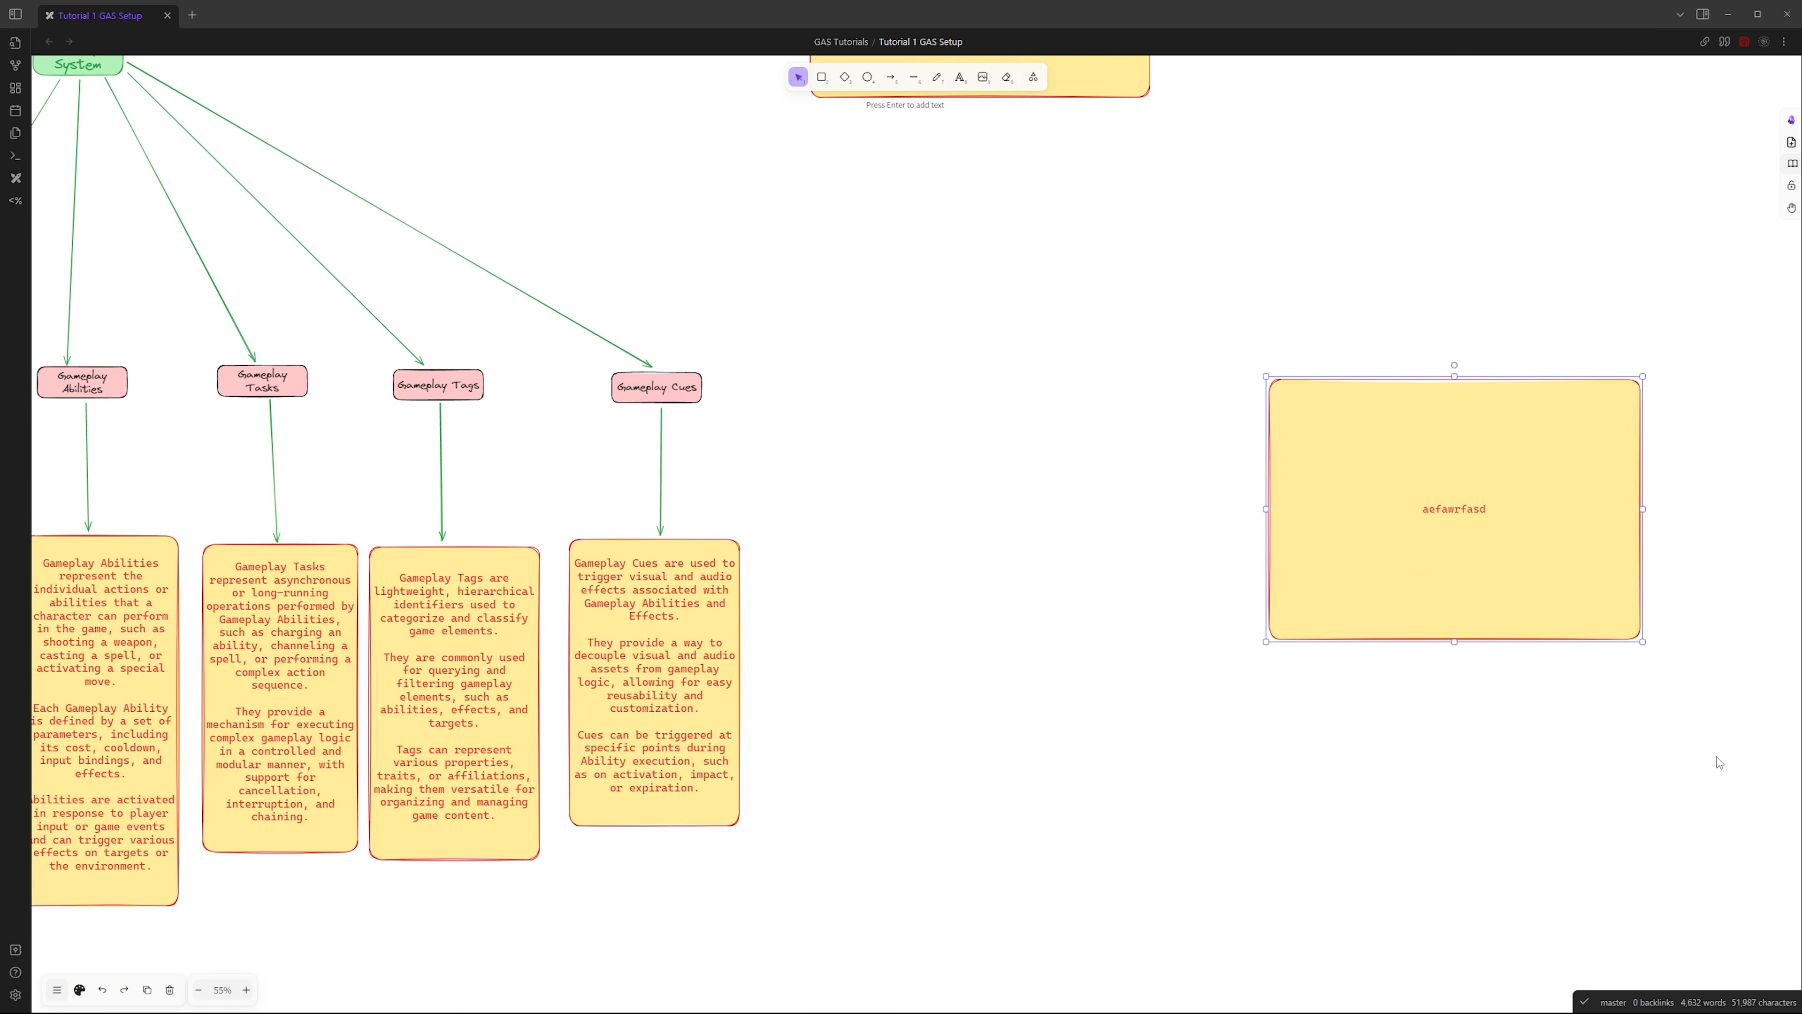
left_click_drag(1643, 642, 1567, 506)
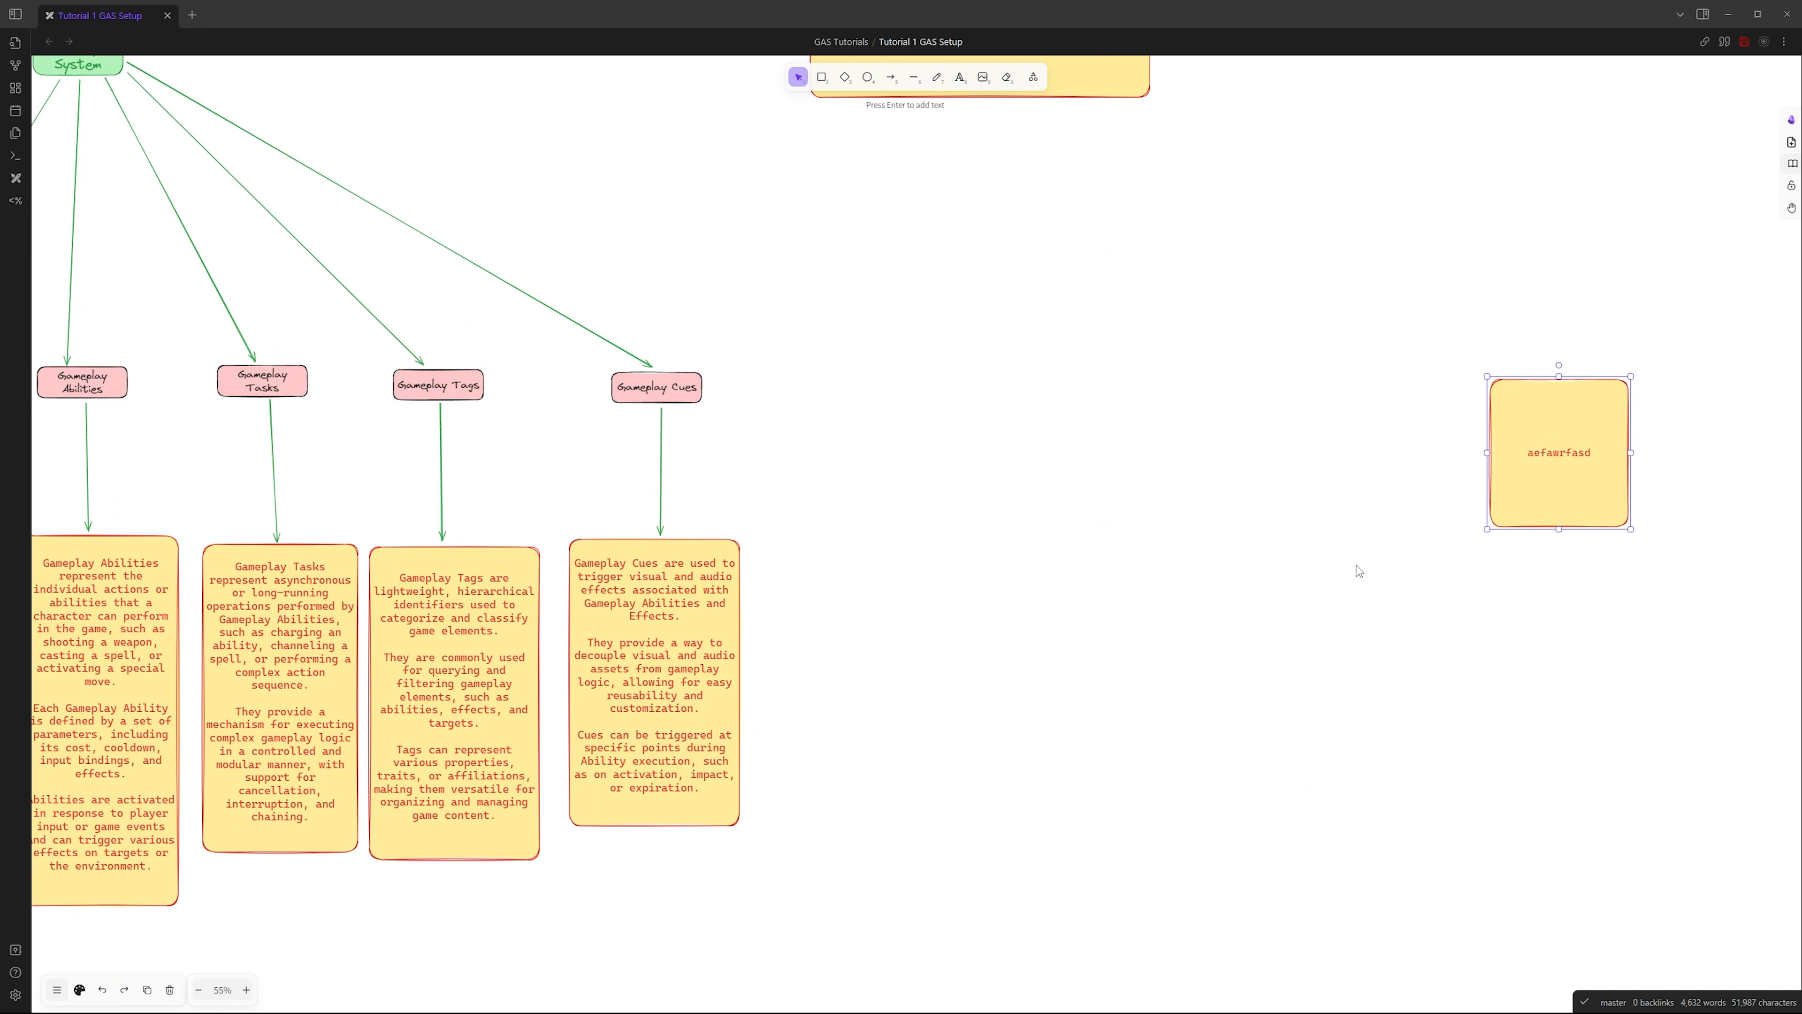
- Draw a smaller square between Gameplay Cues and the "aefaerfasd" box, and move that box against the square's right edge
key("r")
left_click_drag(1092, 487, 1176, 561)
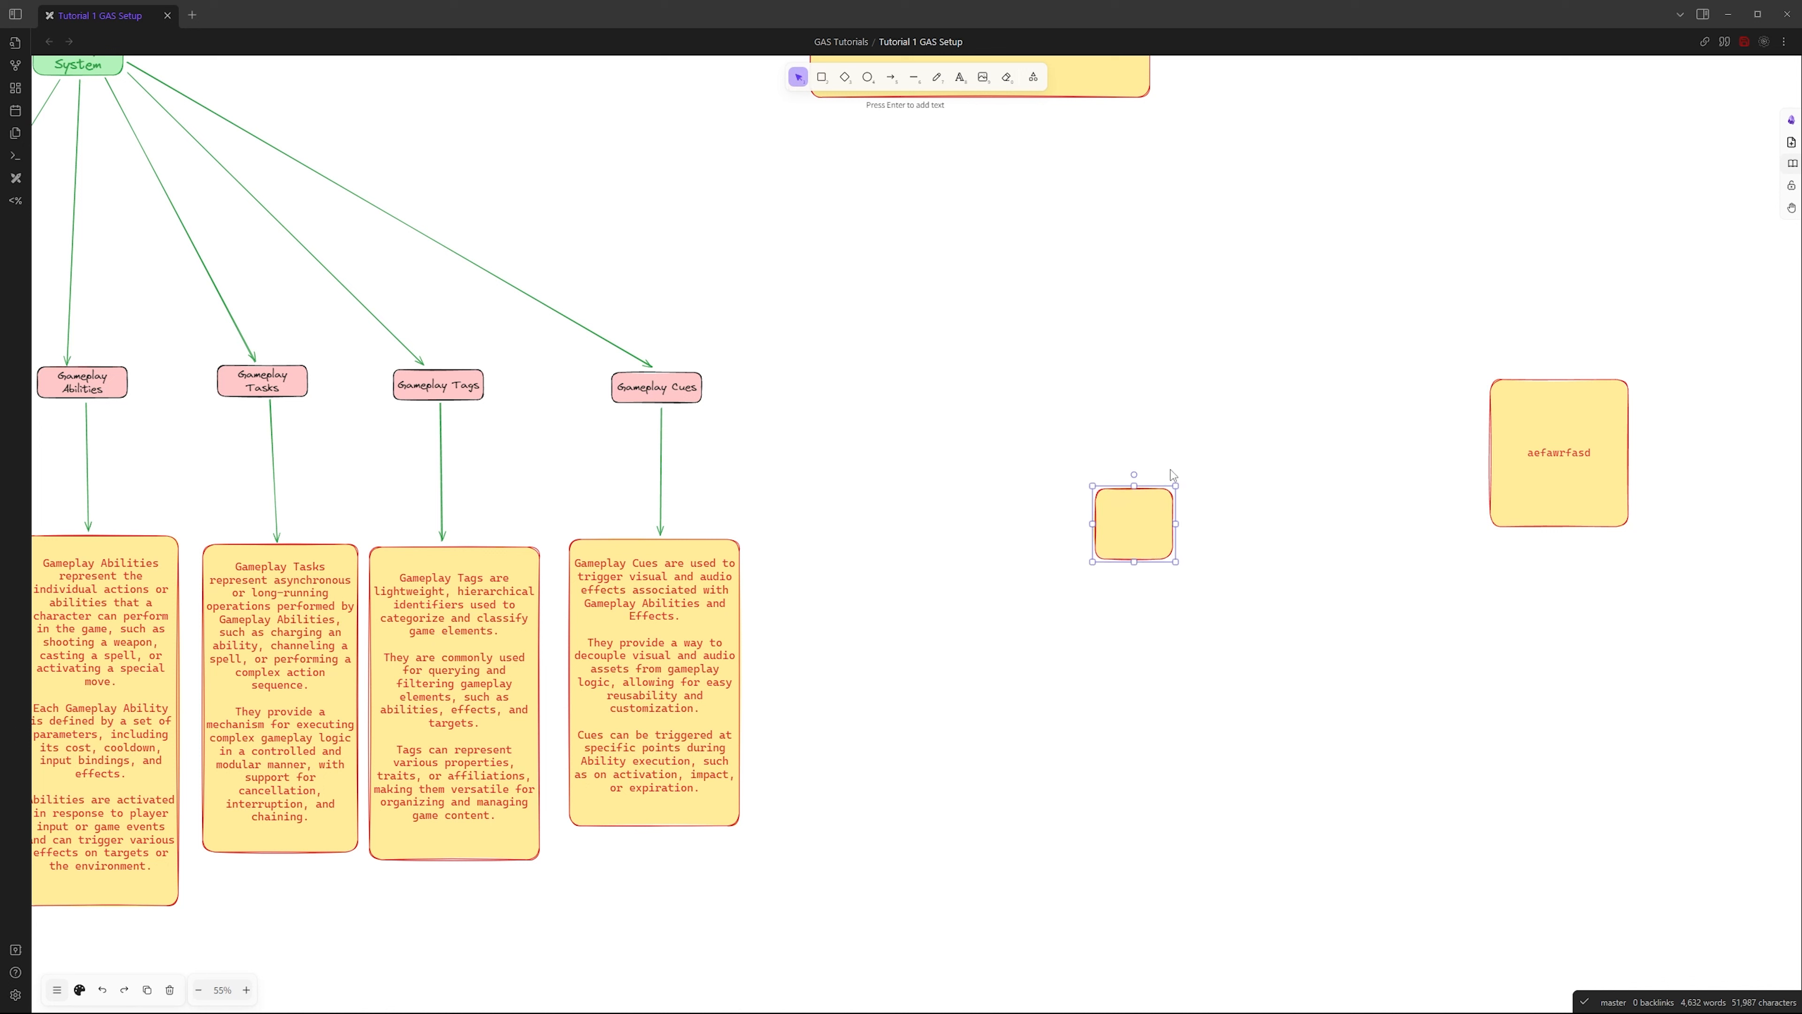
left_click(1633, 636)
left_click_drag(1617, 487, 1230, 498)
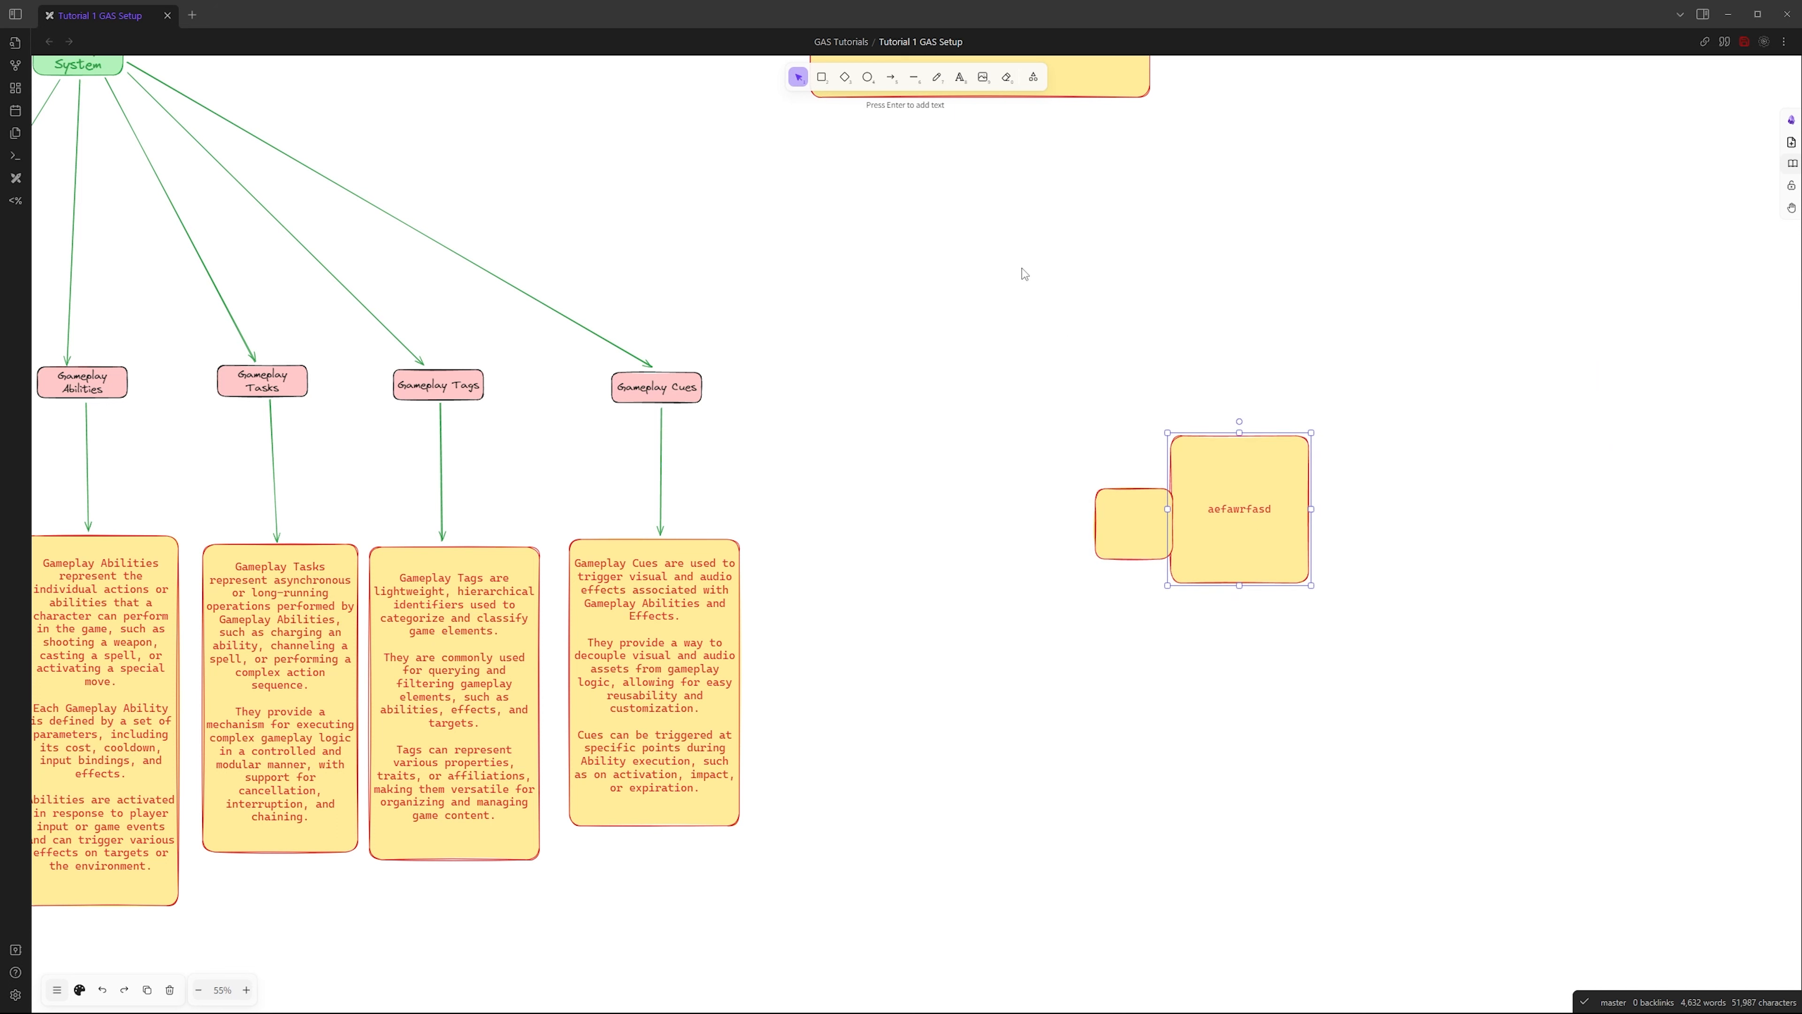
- Draw two wide horizontal rectangles, one above and one below the pair of touching squares
key("r")
left_click_drag(981, 248, 1646, 368)
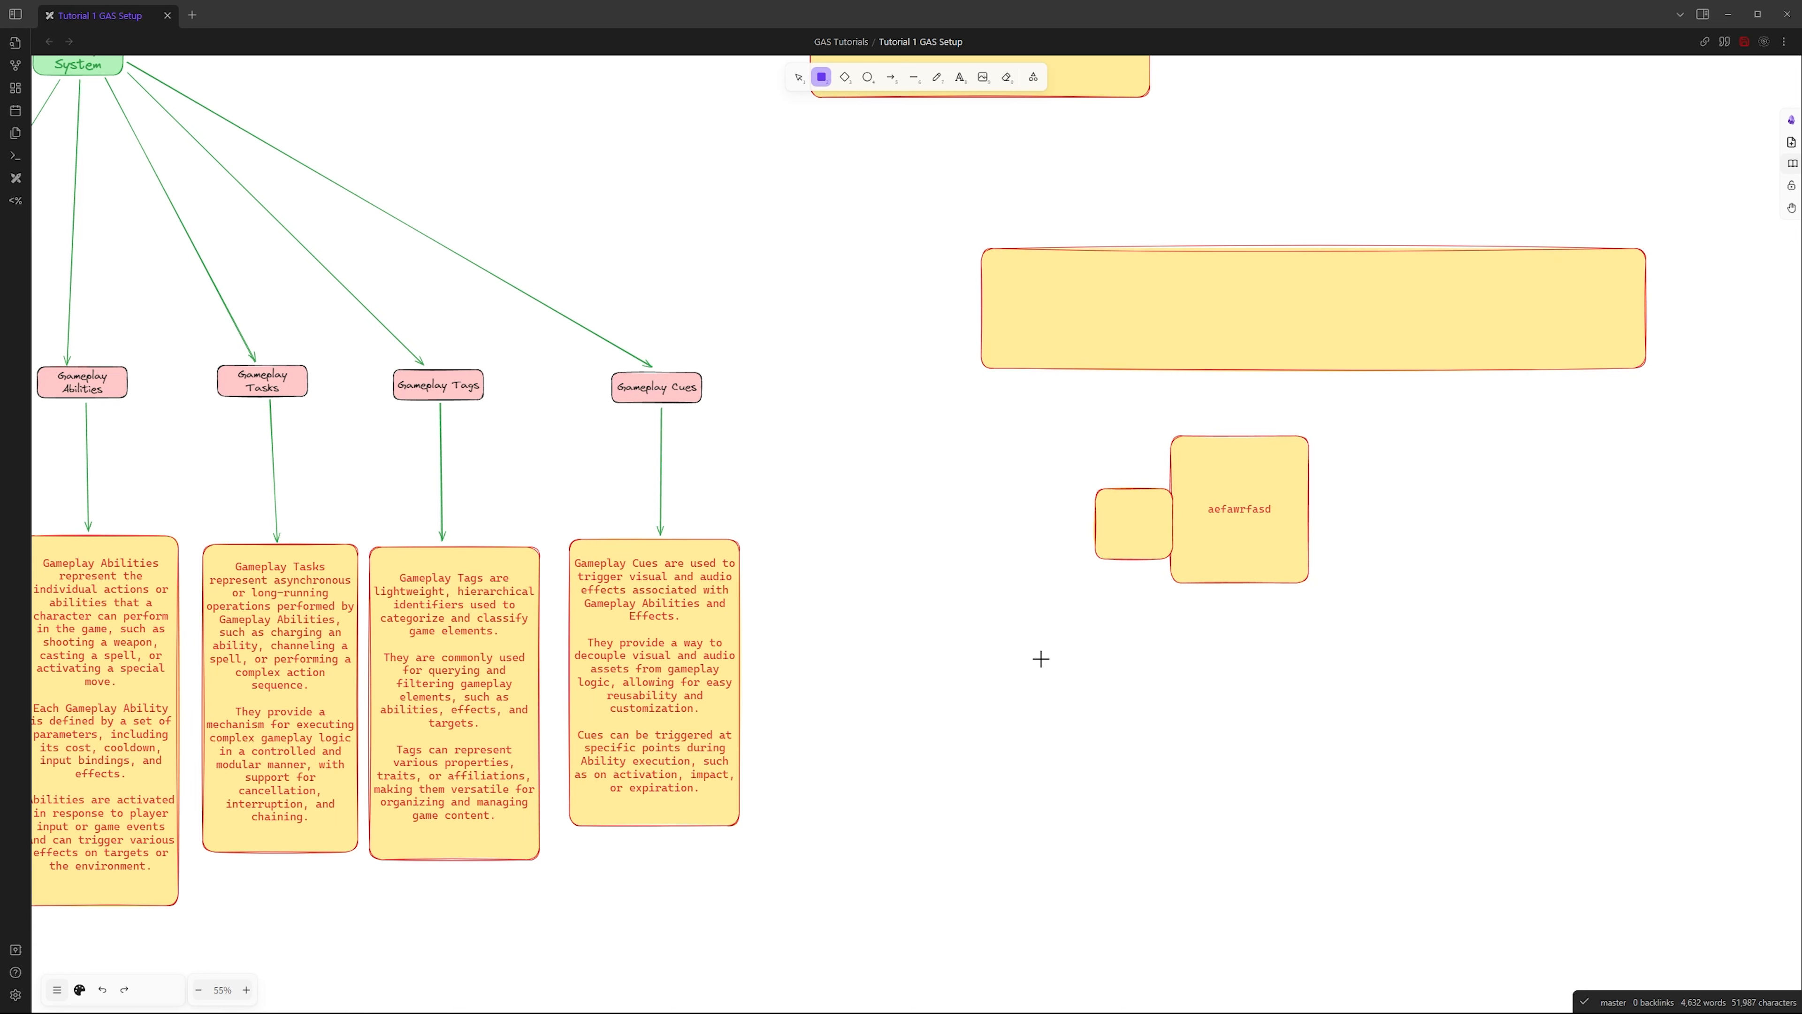
left_click_drag(1011, 623, 1670, 813)
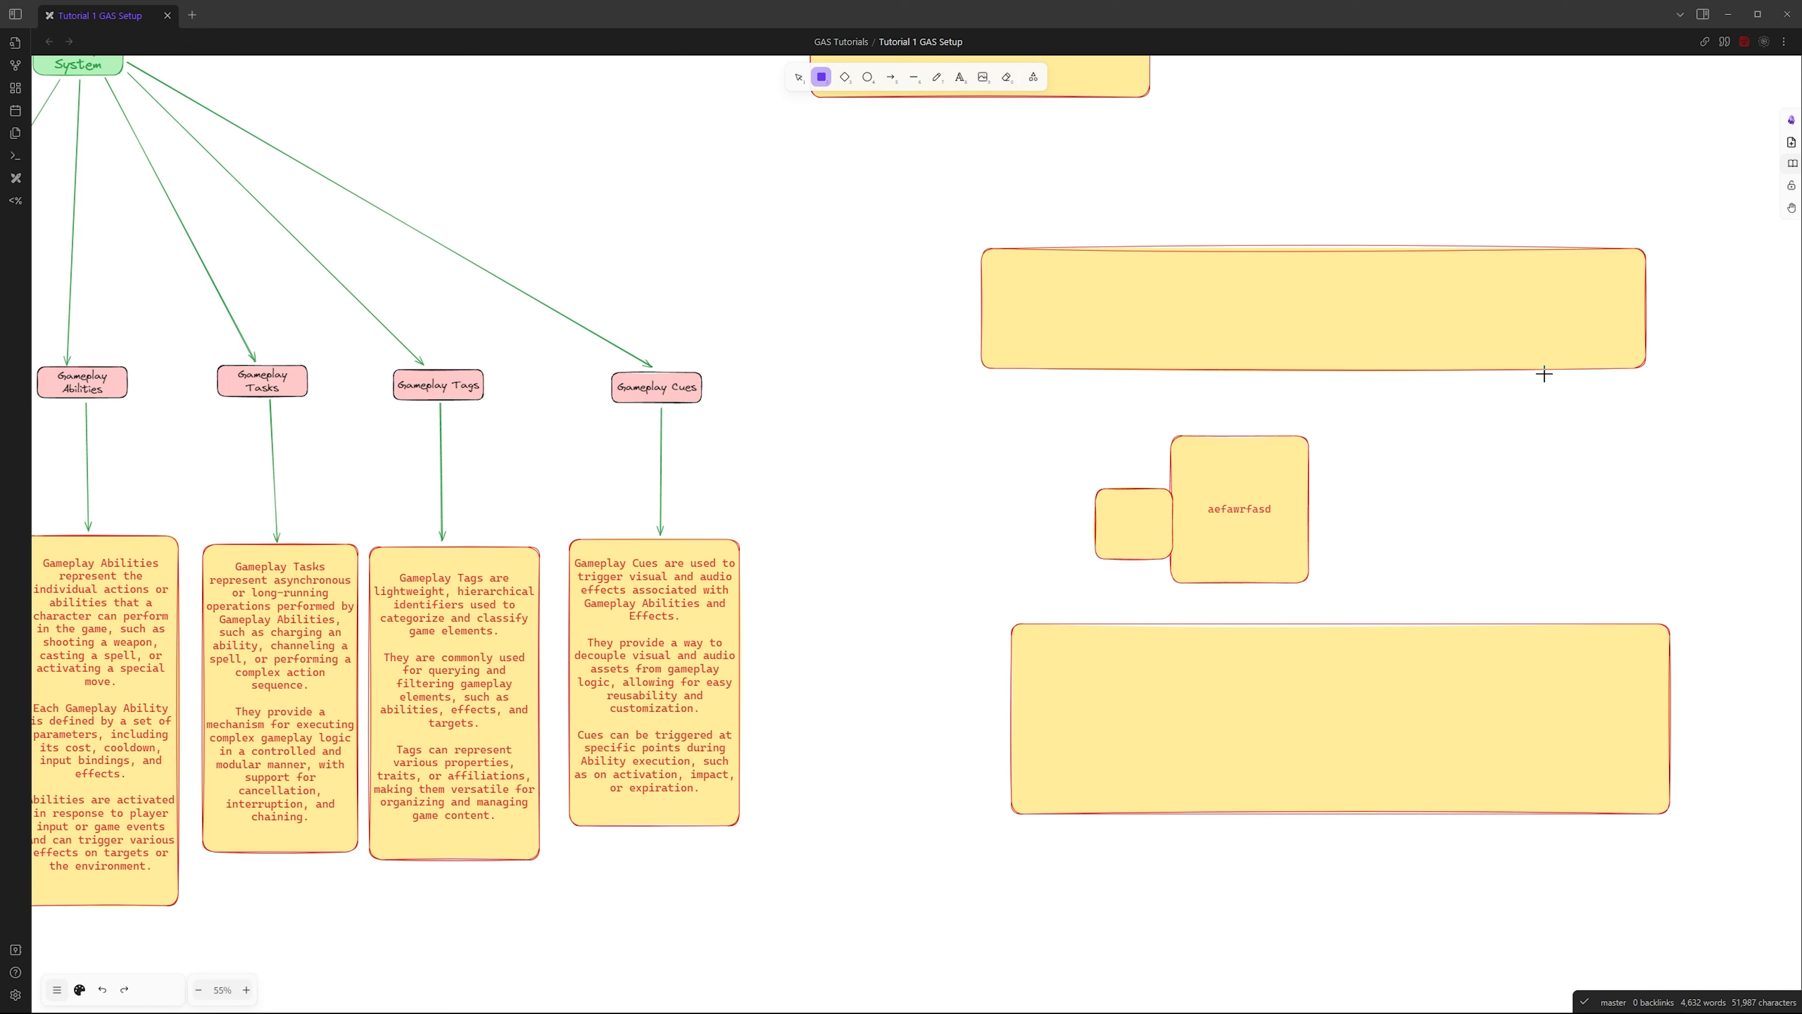
- Scatter nine small rectangles of varying proportions around the two touching squares, in the space between the two wide rectangles
left_click_drag(979, 450, 966, 546)
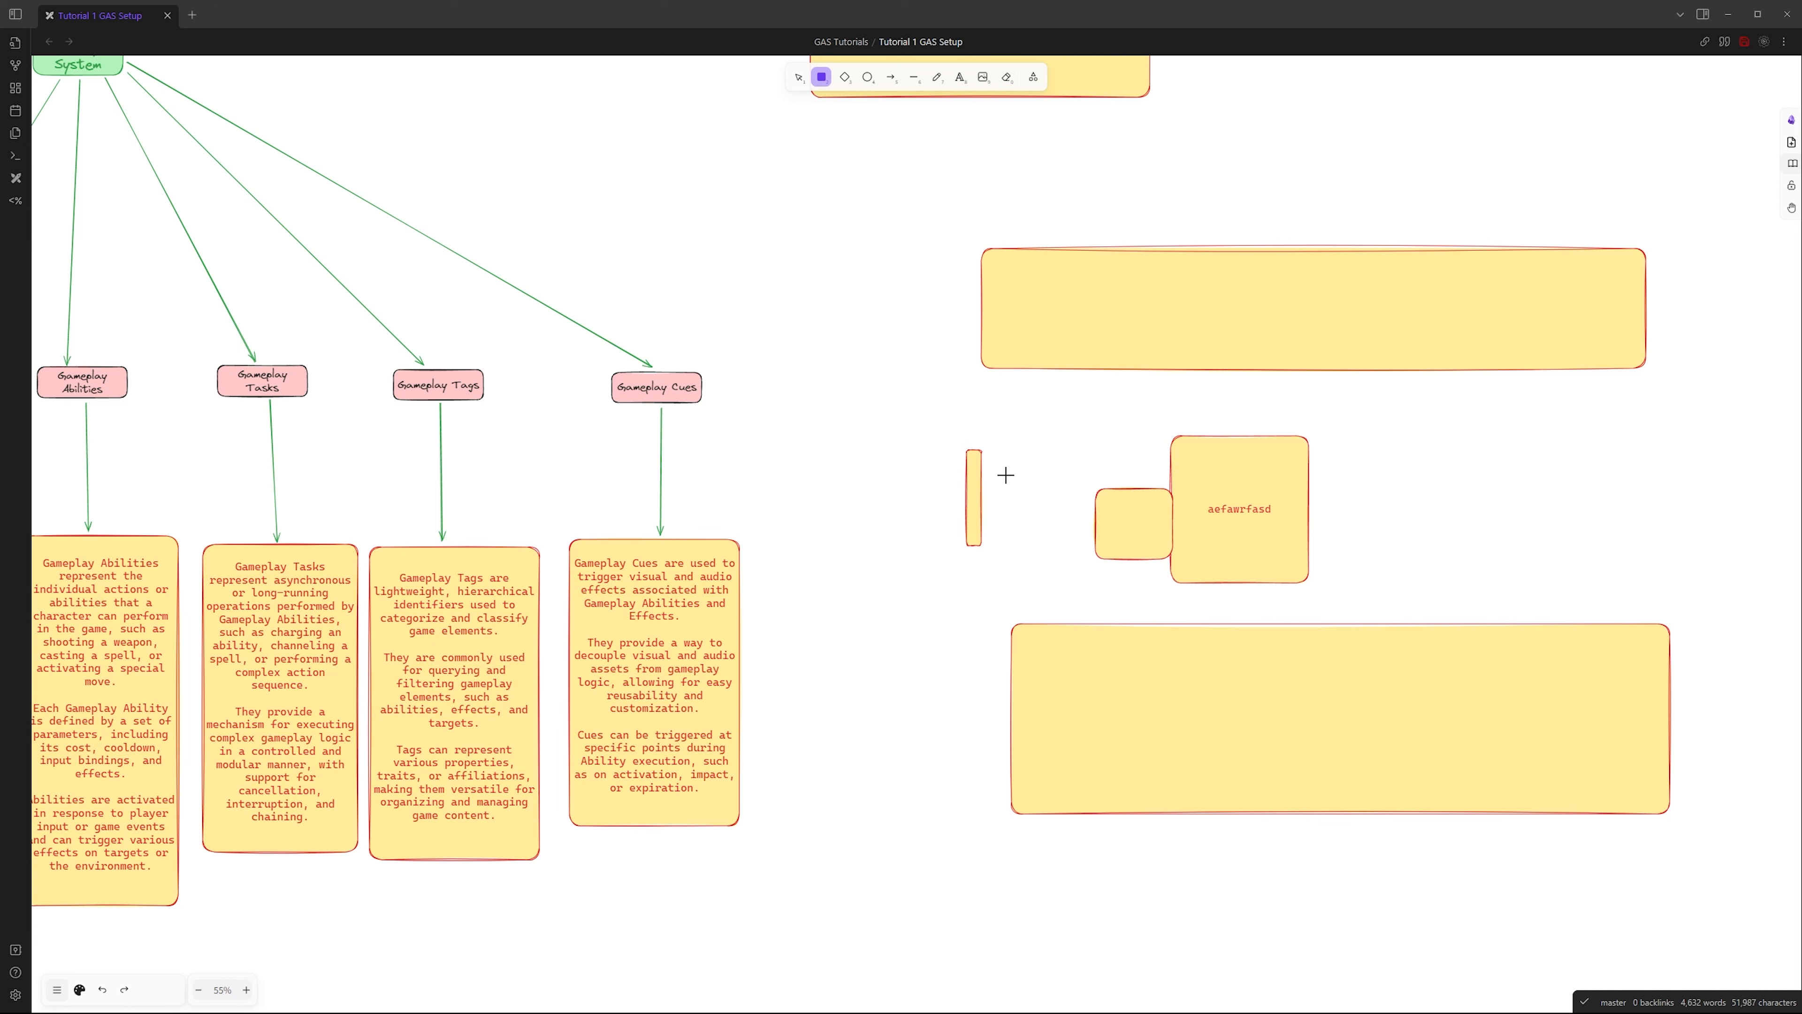
left_click_drag(1023, 411, 1087, 438)
left_click_drag(1224, 413, 1245, 436)
left_click_drag(1471, 421, 1508, 430)
left_click_drag(1509, 494, 1459, 570)
left_click_drag(1340, 586, 1346, 600)
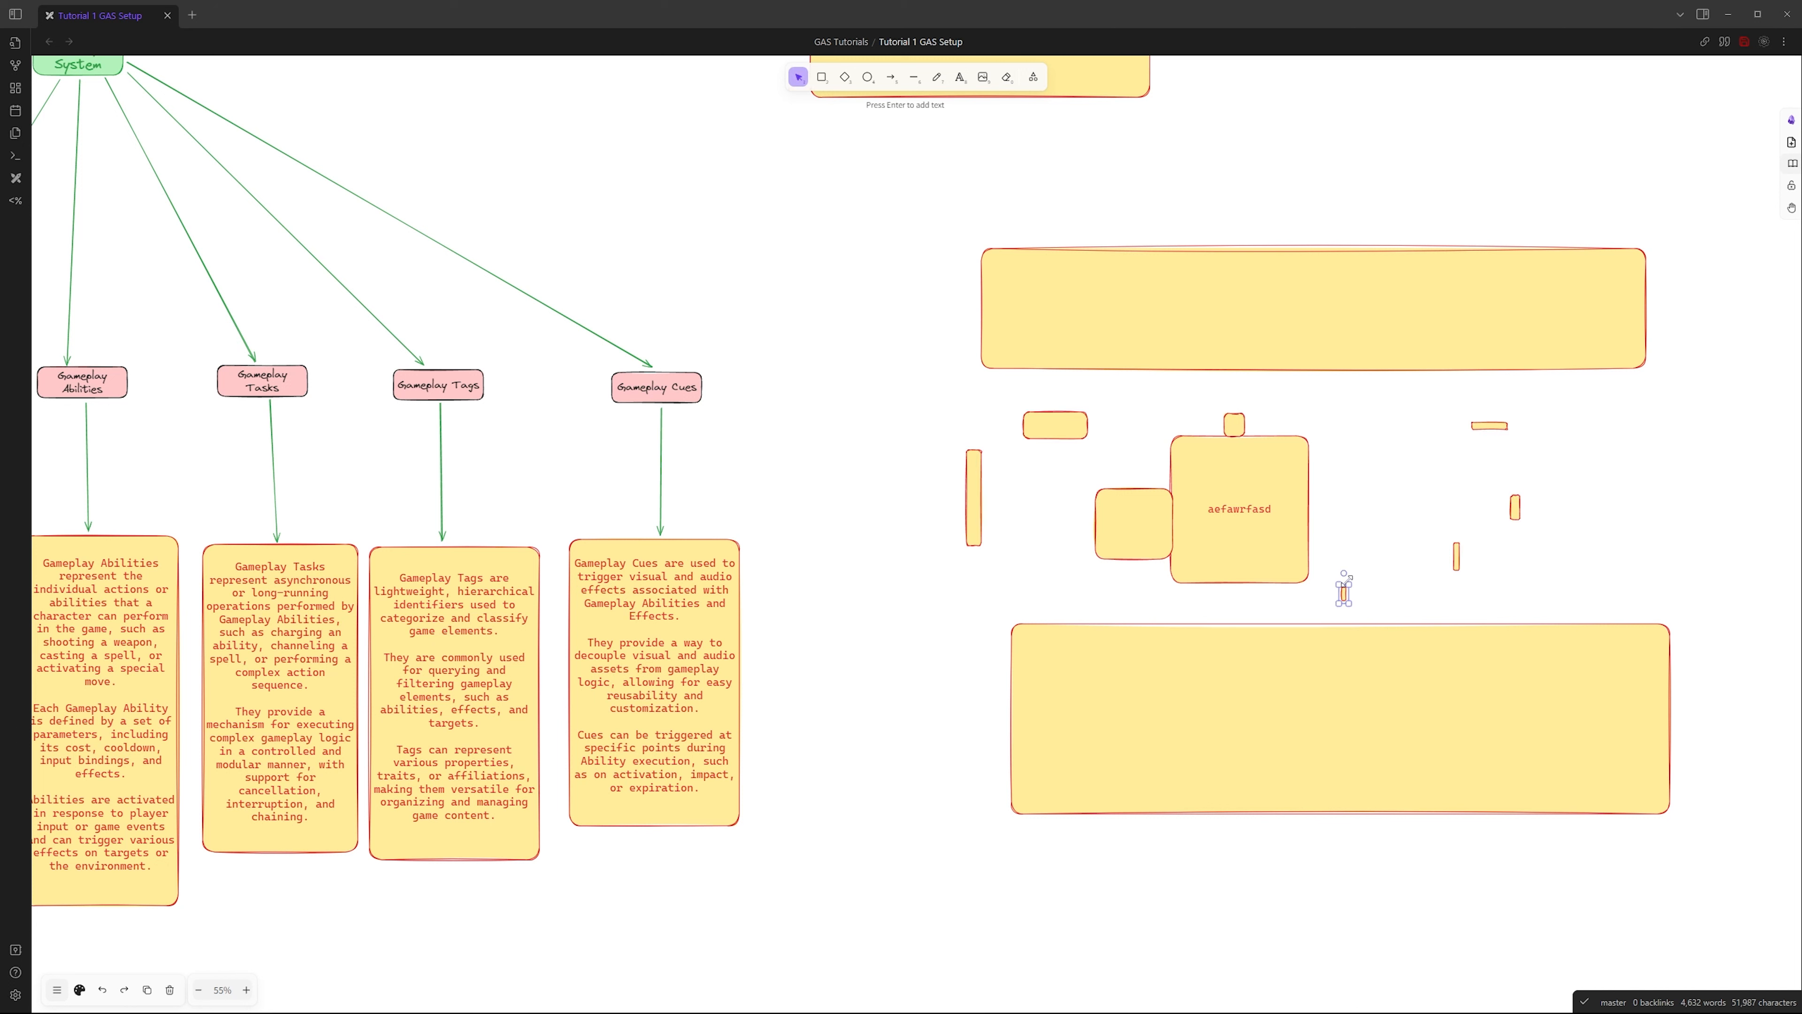
left_click_drag(1157, 601, 1135, 589)
left_click_drag(1030, 606, 1011, 582)
key("r")
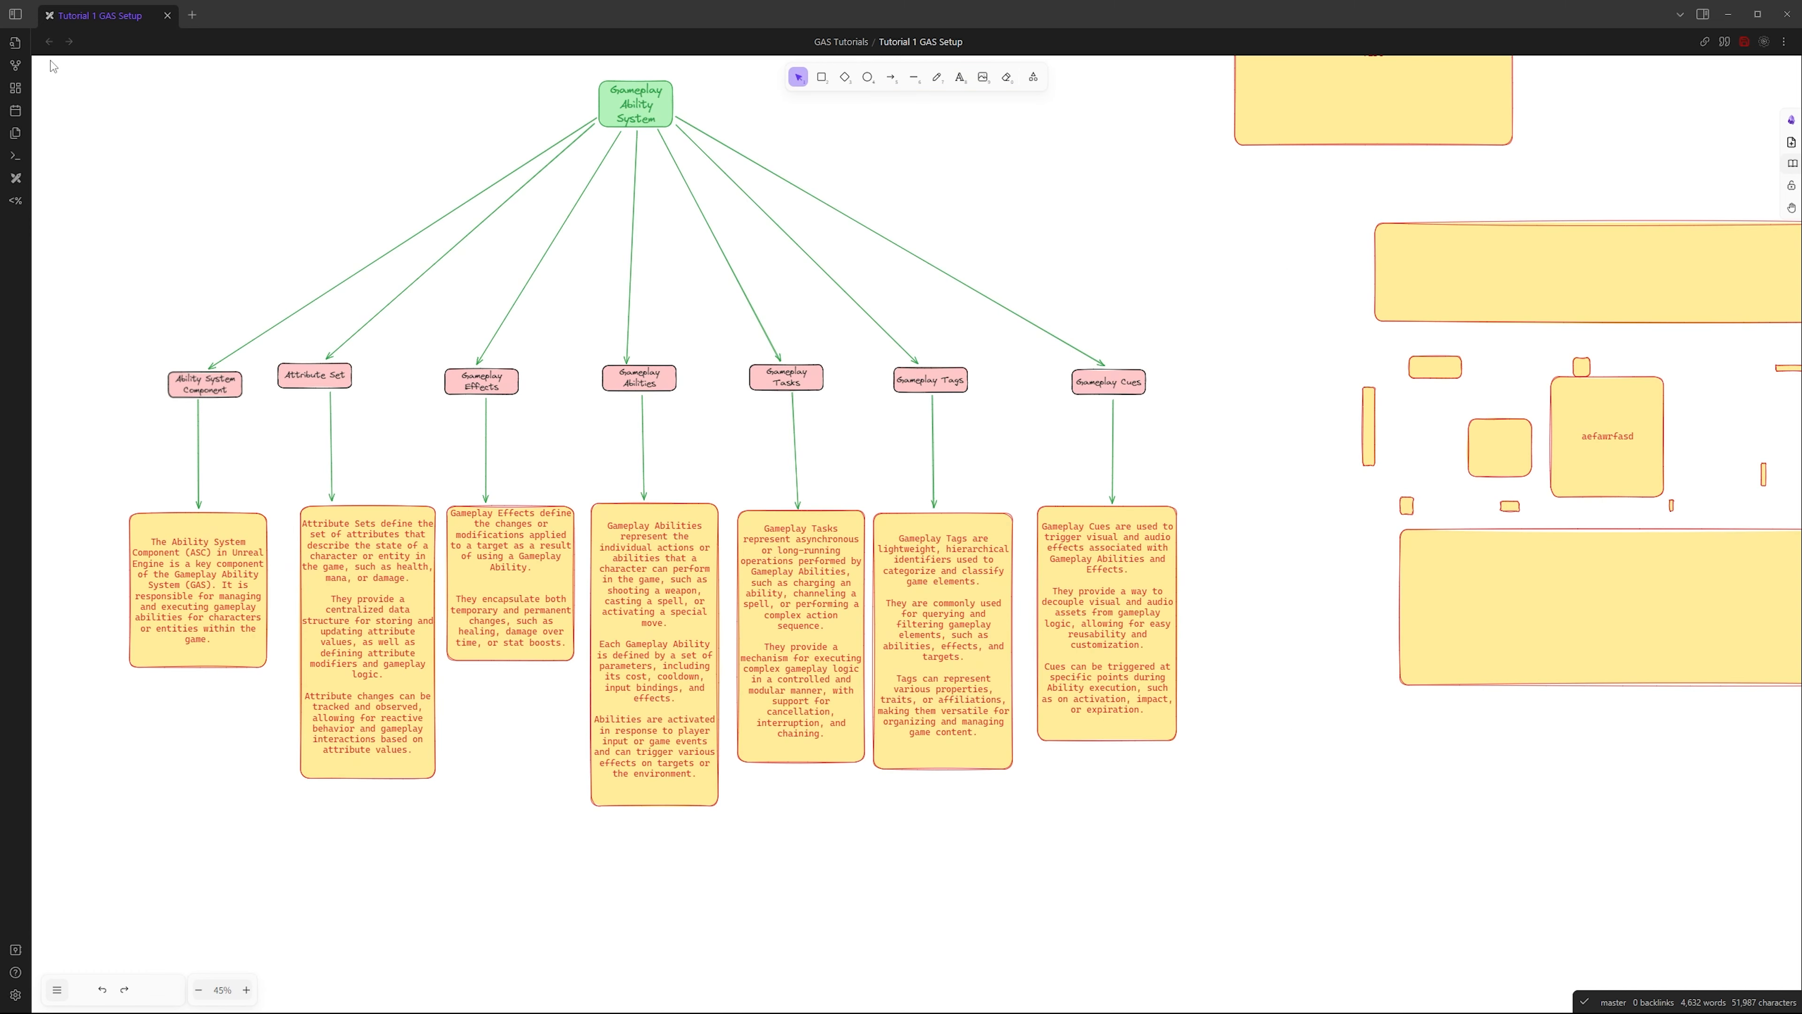
left_click_drag(53, 66, 1204, 969)
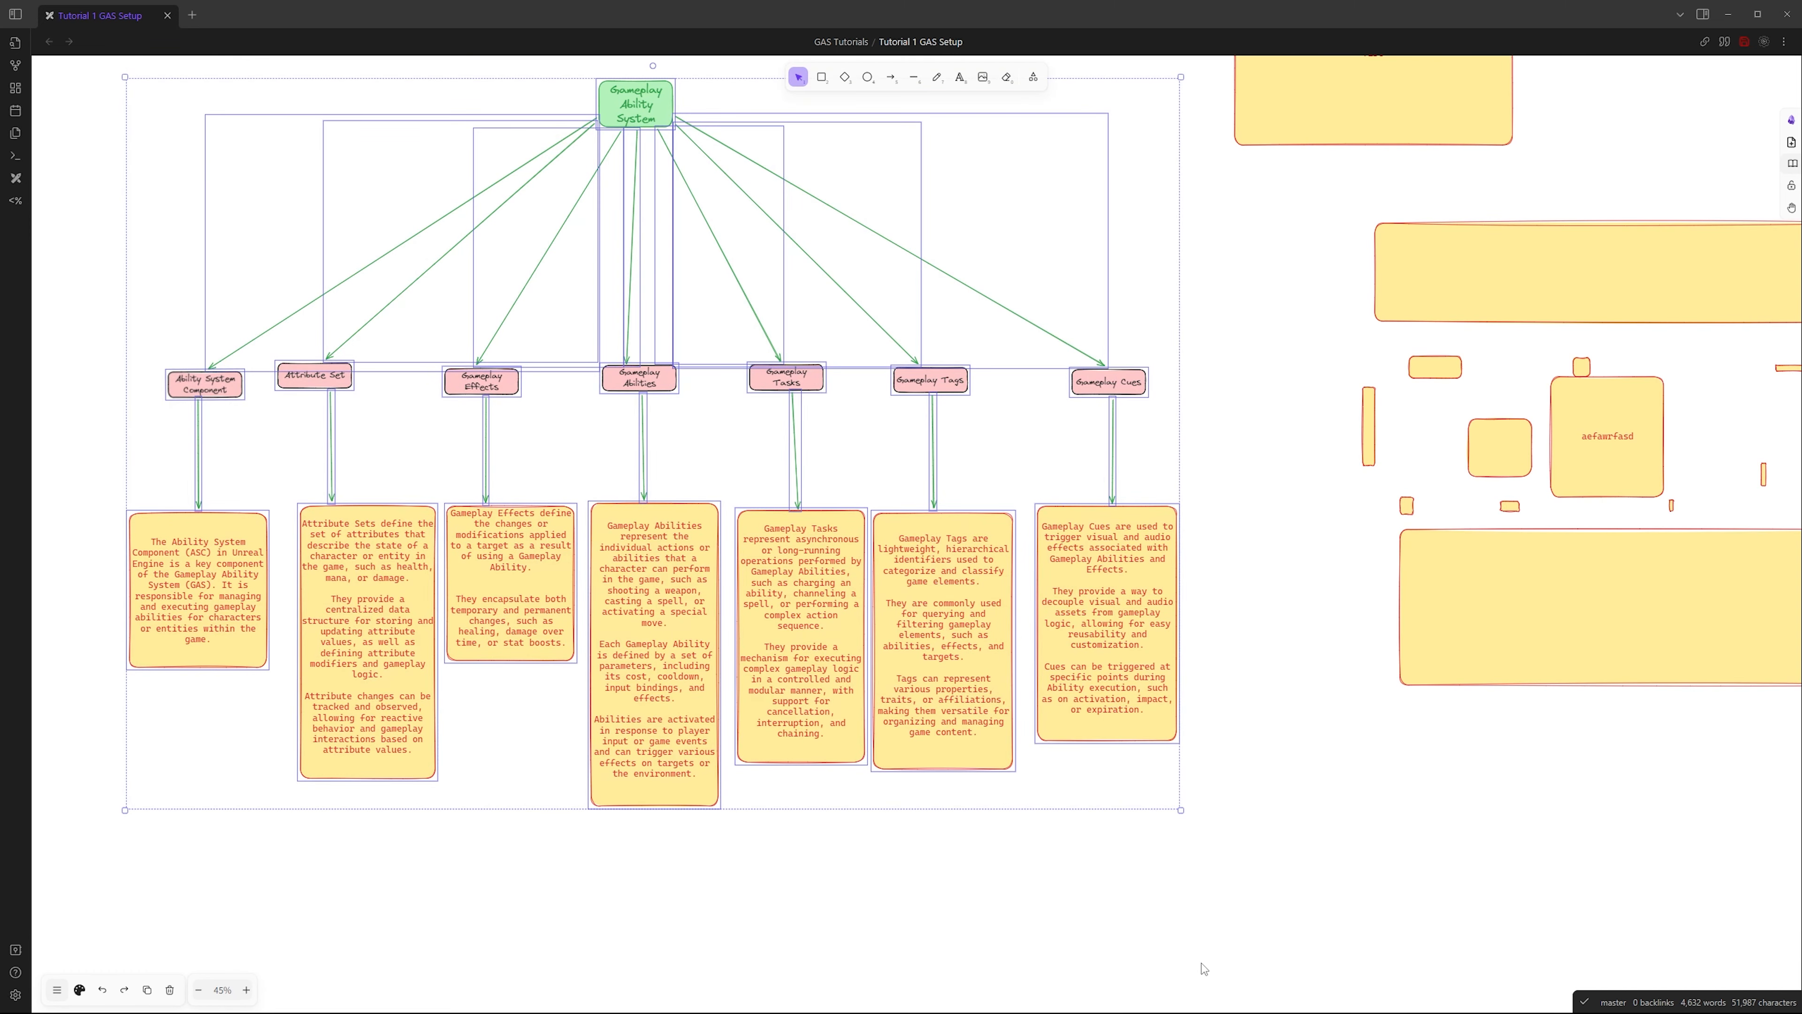
left_click(965, 825)
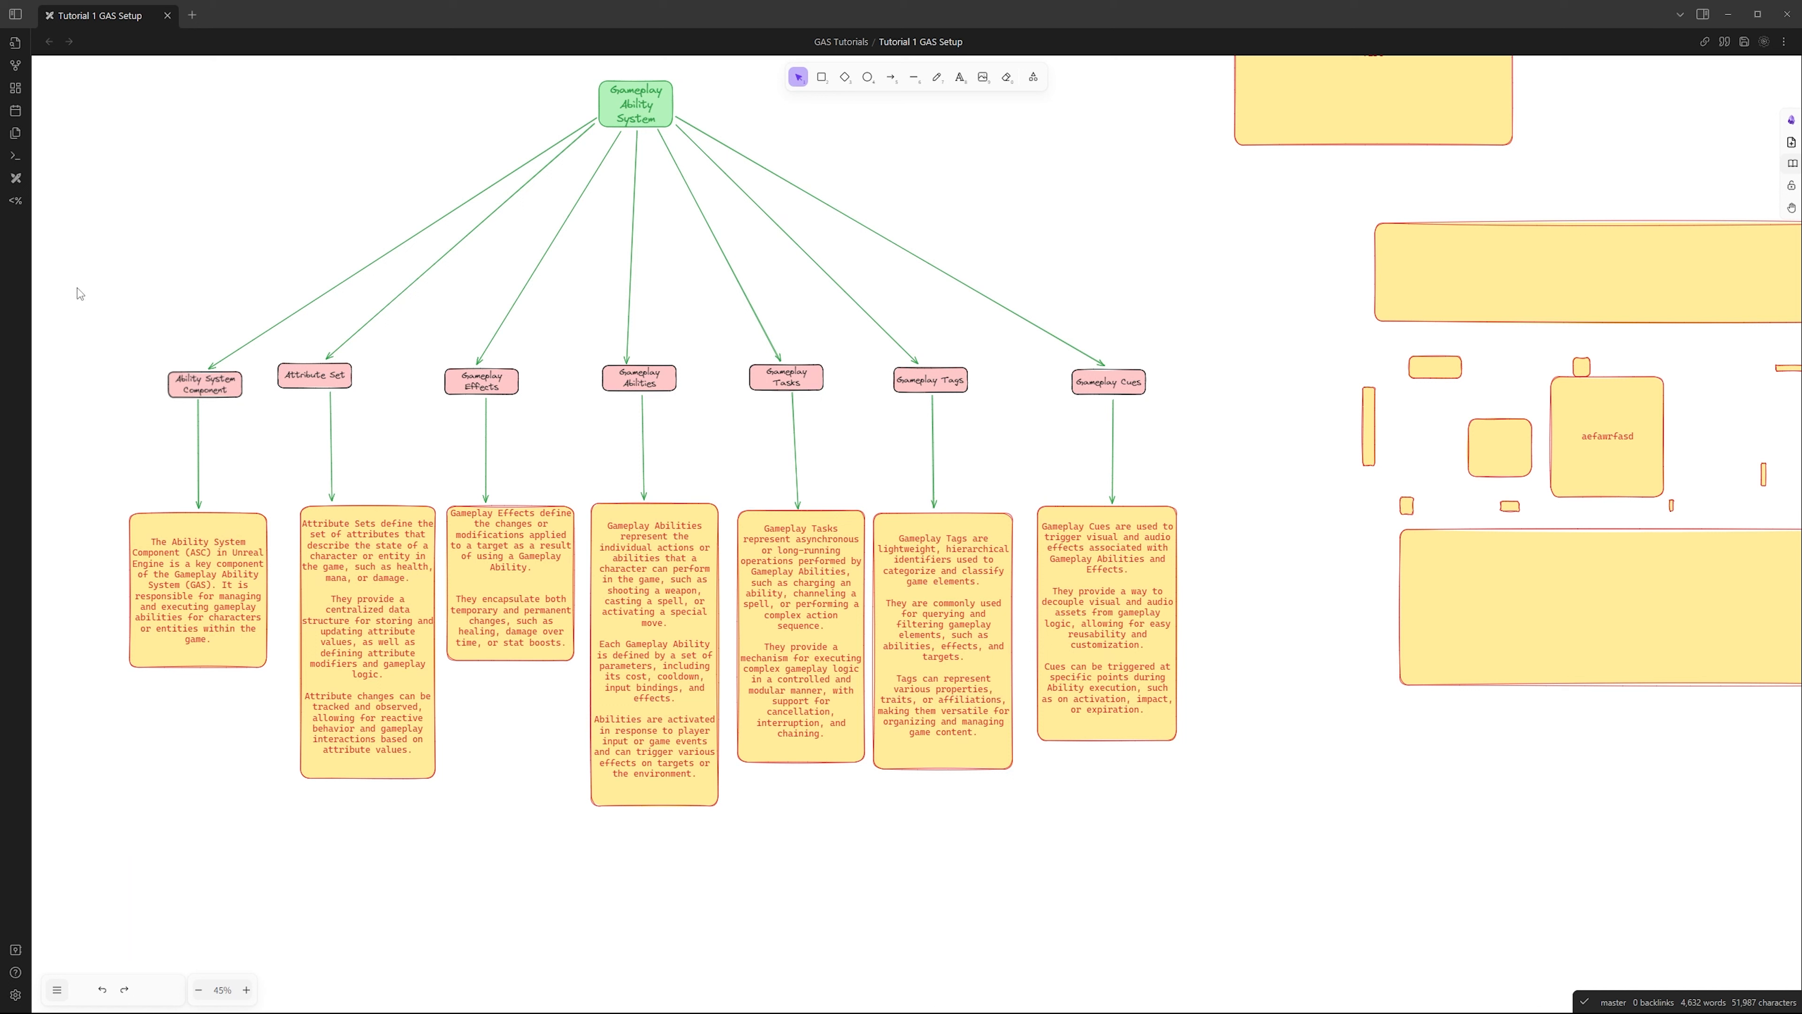
left_click_drag(478, 491, 597, 528)
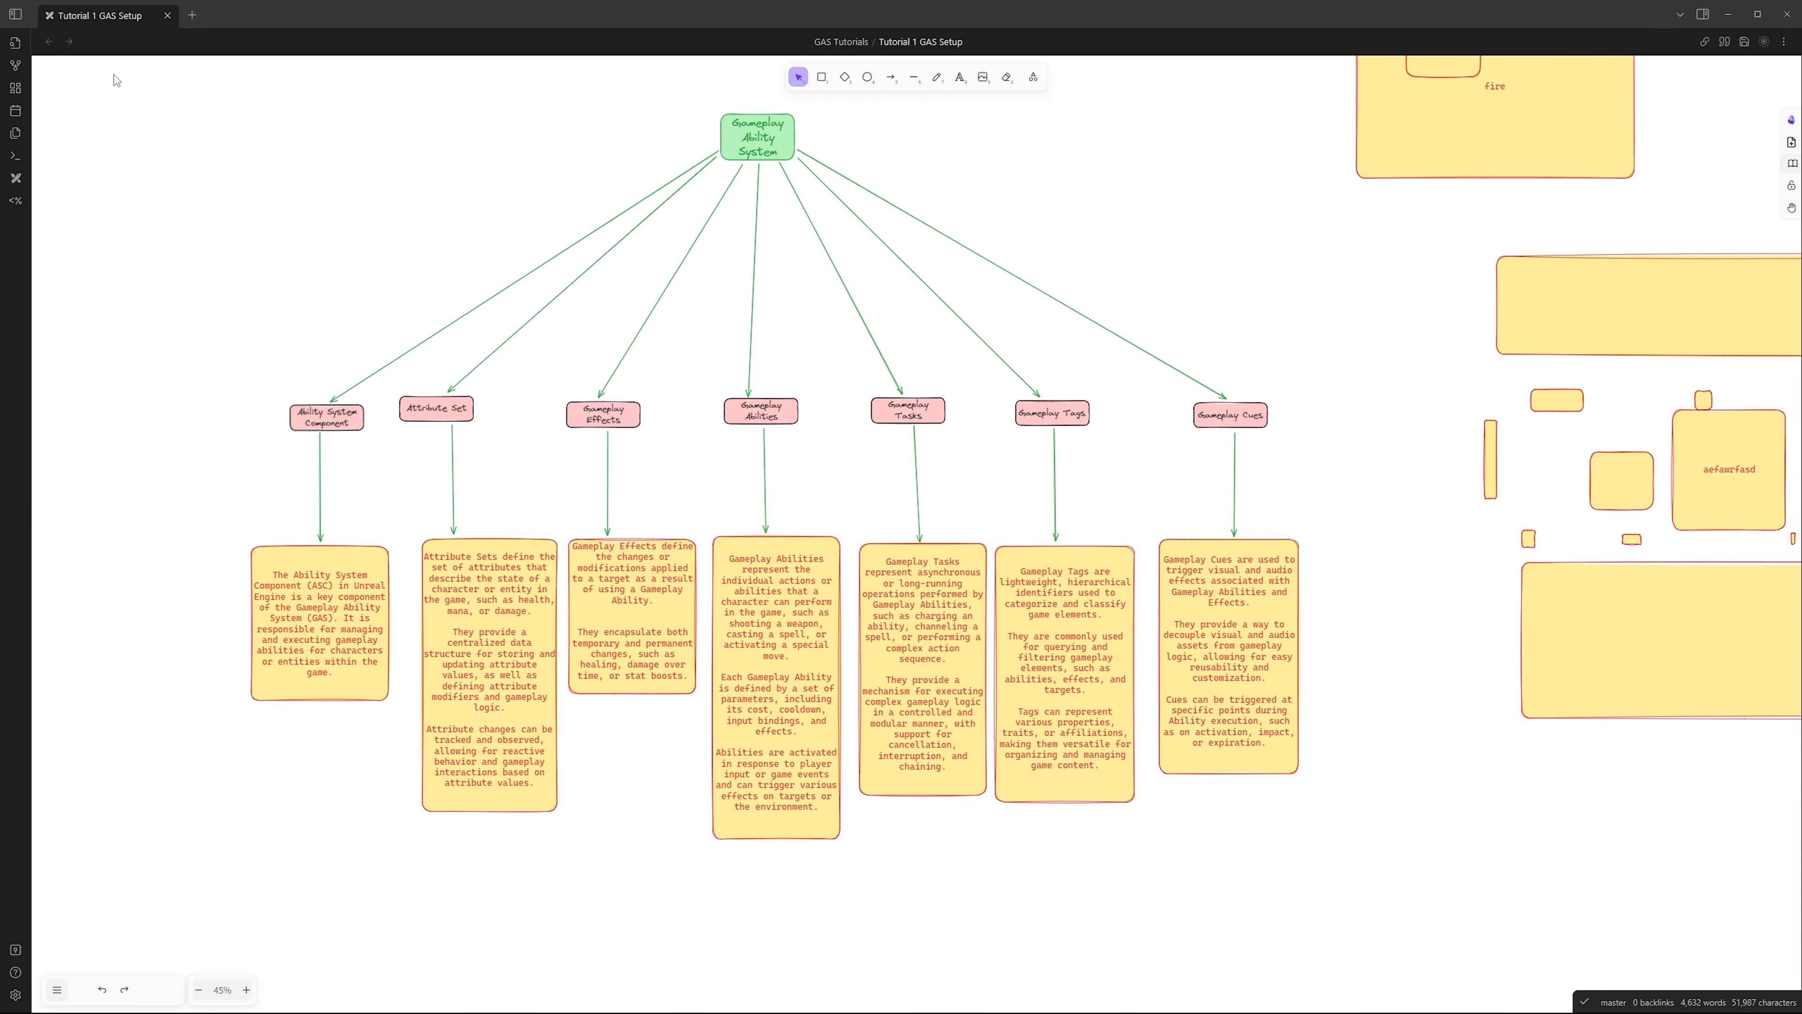
left_click_drag(73, 74, 1450, 874)
left_click(1450, 874)
left_click_drag(1154, 321, 1383, 877)
left_click(1389, 860)
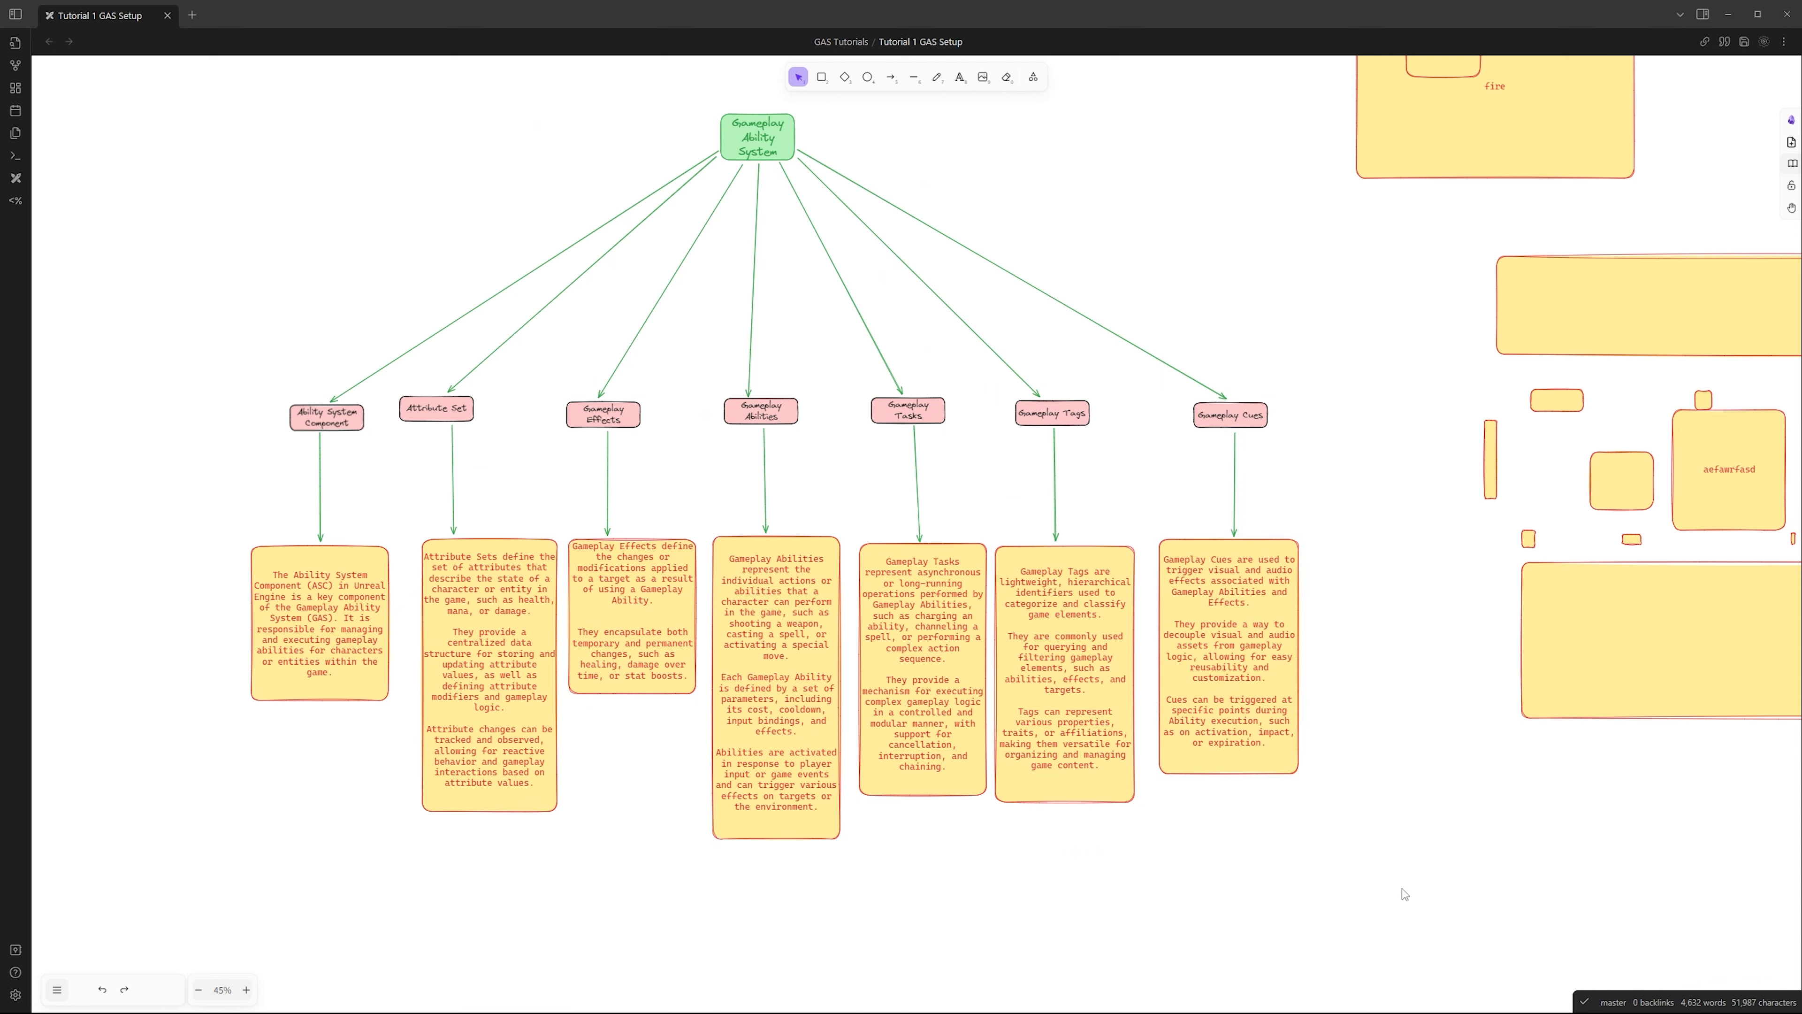